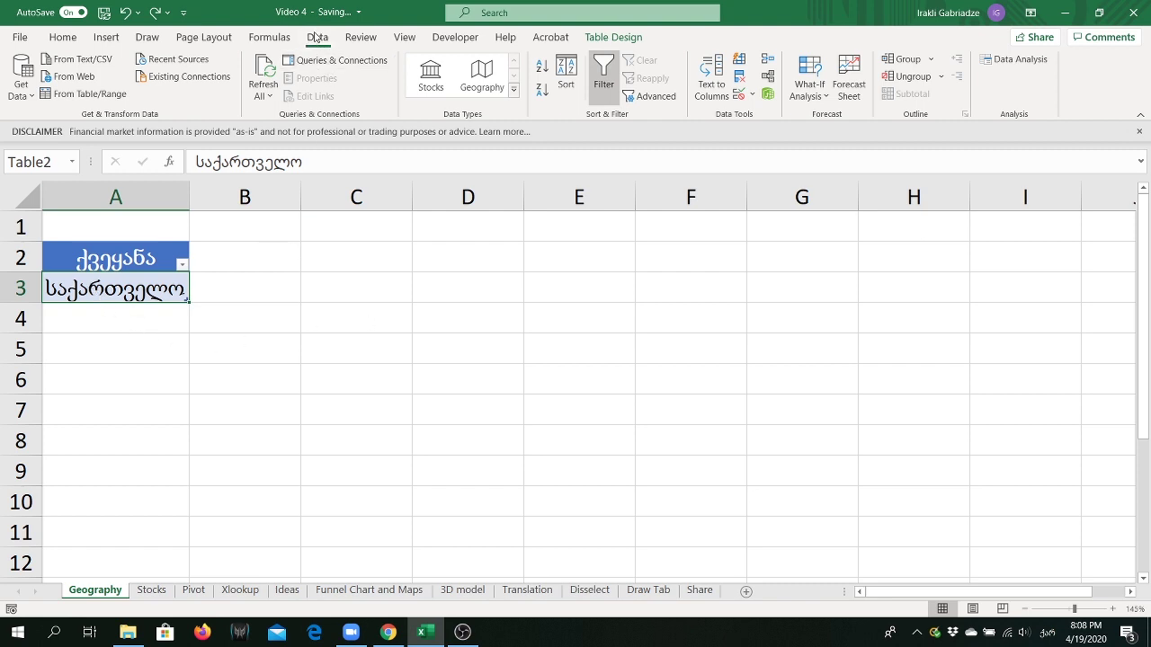
Convert საქართველო in A3 to the Geography data type so it shows as Georgia.
{"action": "left_click", "coordinate": [481, 74]}
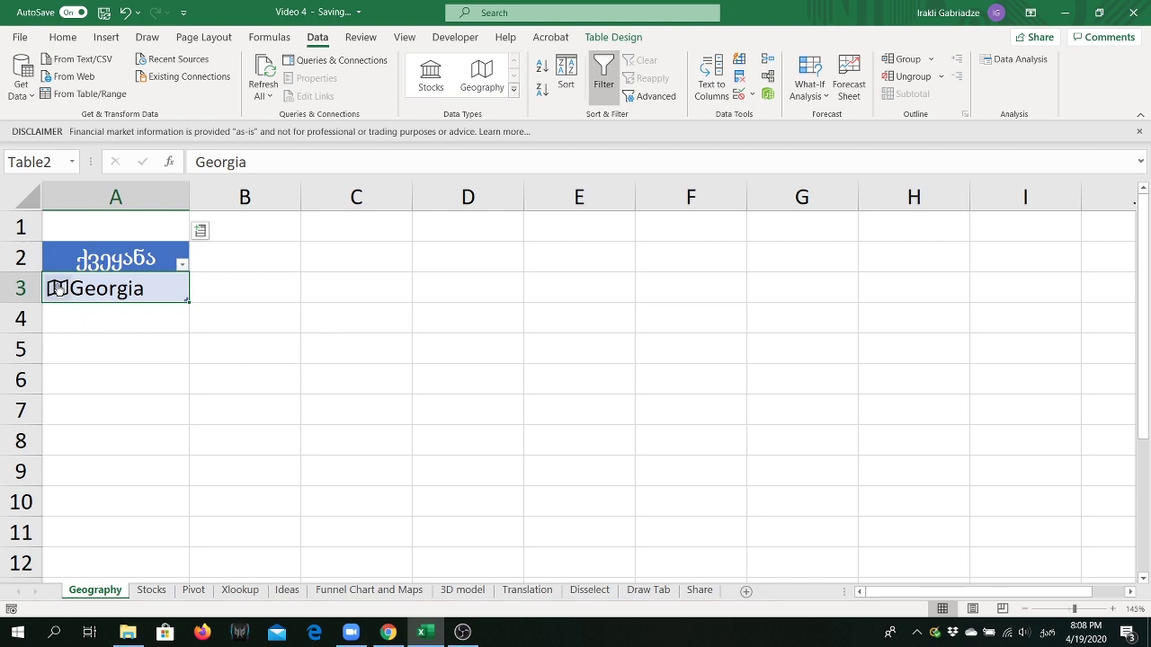
View Georgia's Geography data card, scrolling through its fields, then close it.
{"action": "left_click", "coordinate": [57, 288]}
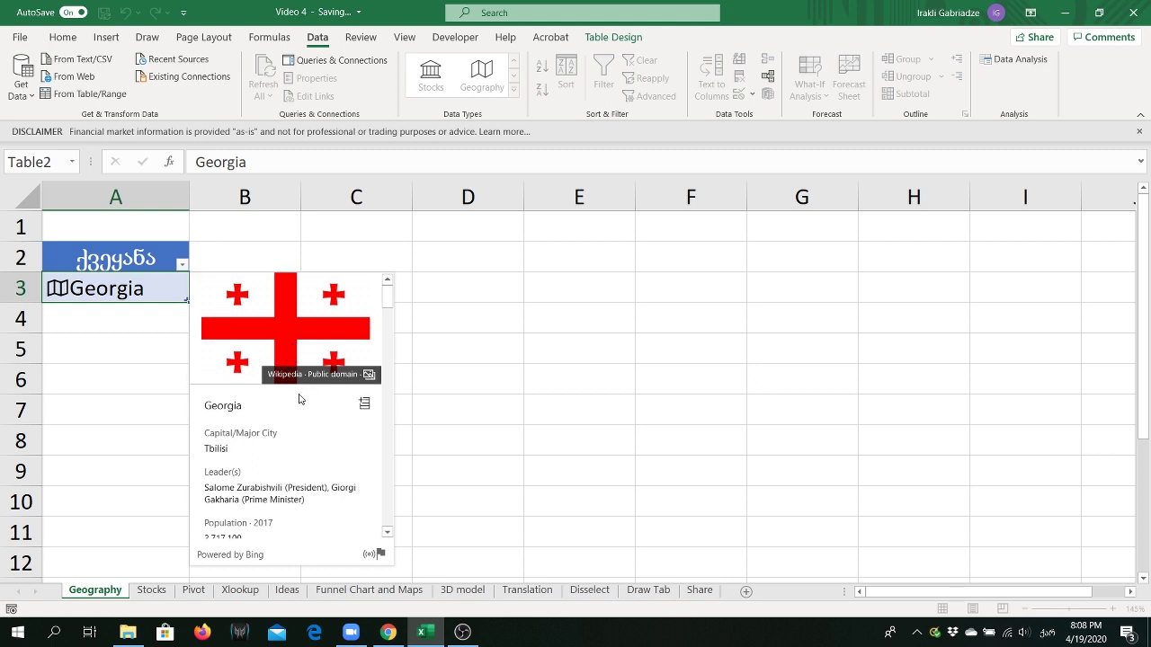
{"action": "scroll", "coordinate": [254, 446], "scroll_direction": "down", "scroll_amount": 1}
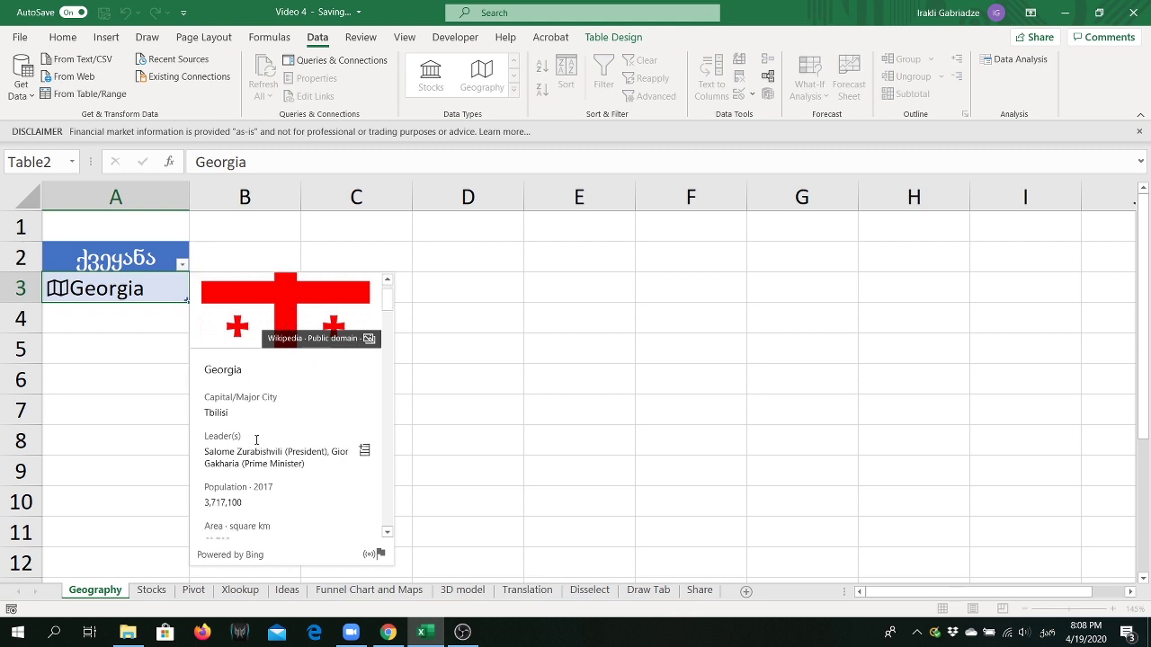
{"action": "scroll", "coordinate": [267, 456], "scroll_direction": "down", "scroll_amount": 1}
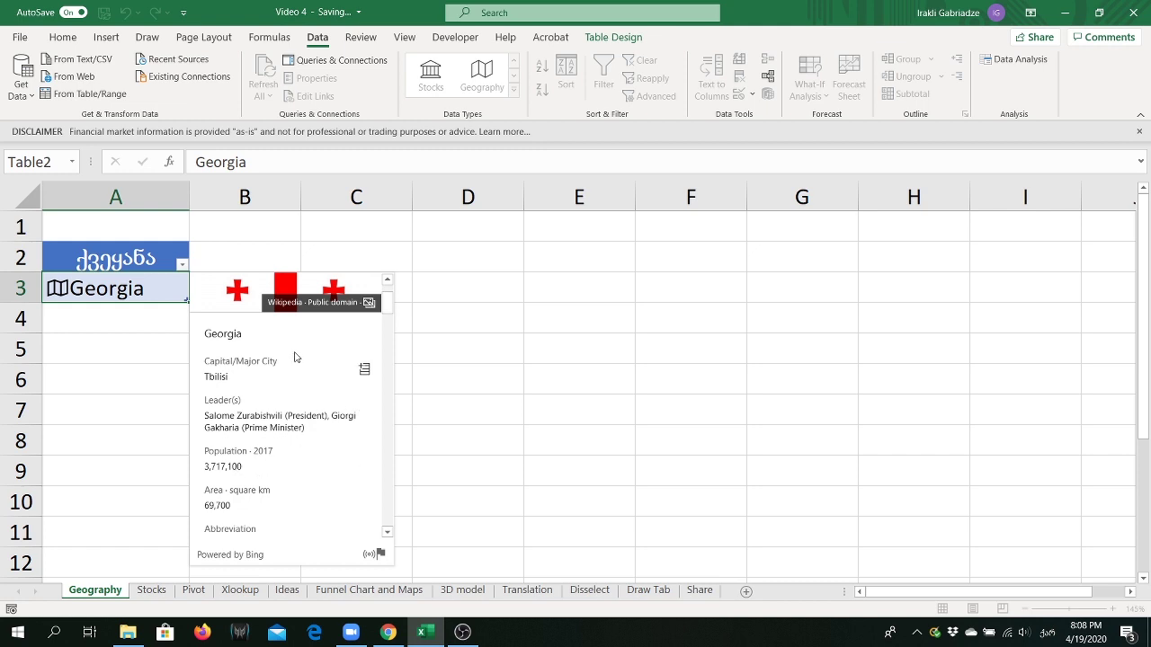
{"action": "left_click", "coordinate": [159, 282]}
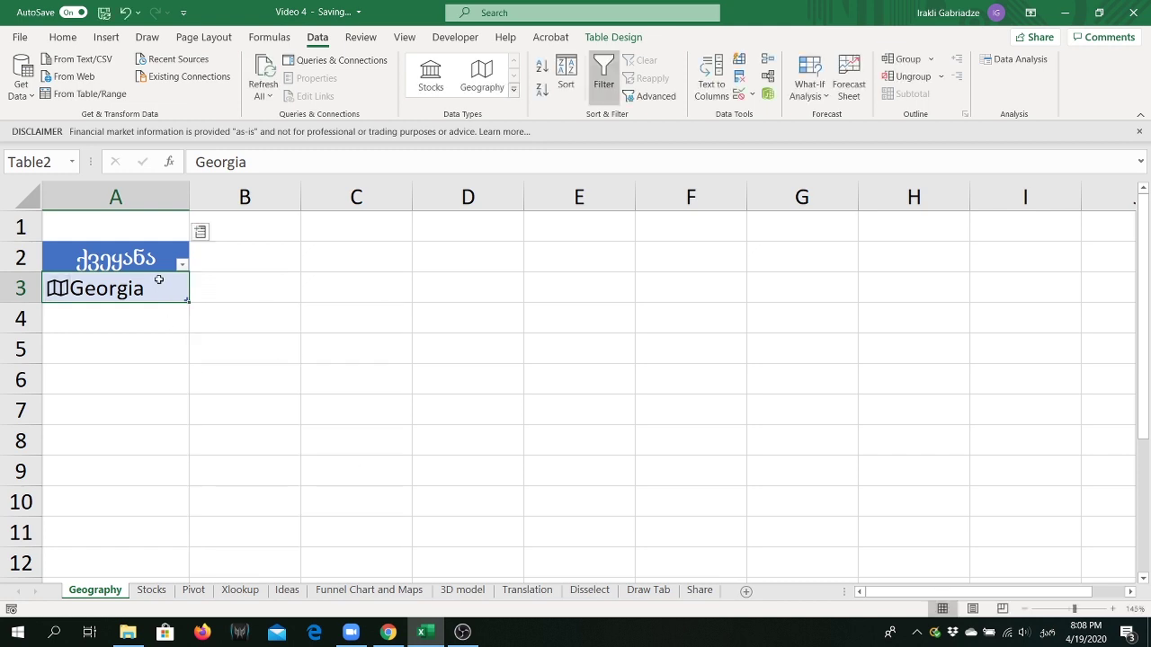
Add Area, Population and Leader(s) columns for Georgia from the Insert Data field list.
{"action": "left_click", "coordinate": [202, 233]}
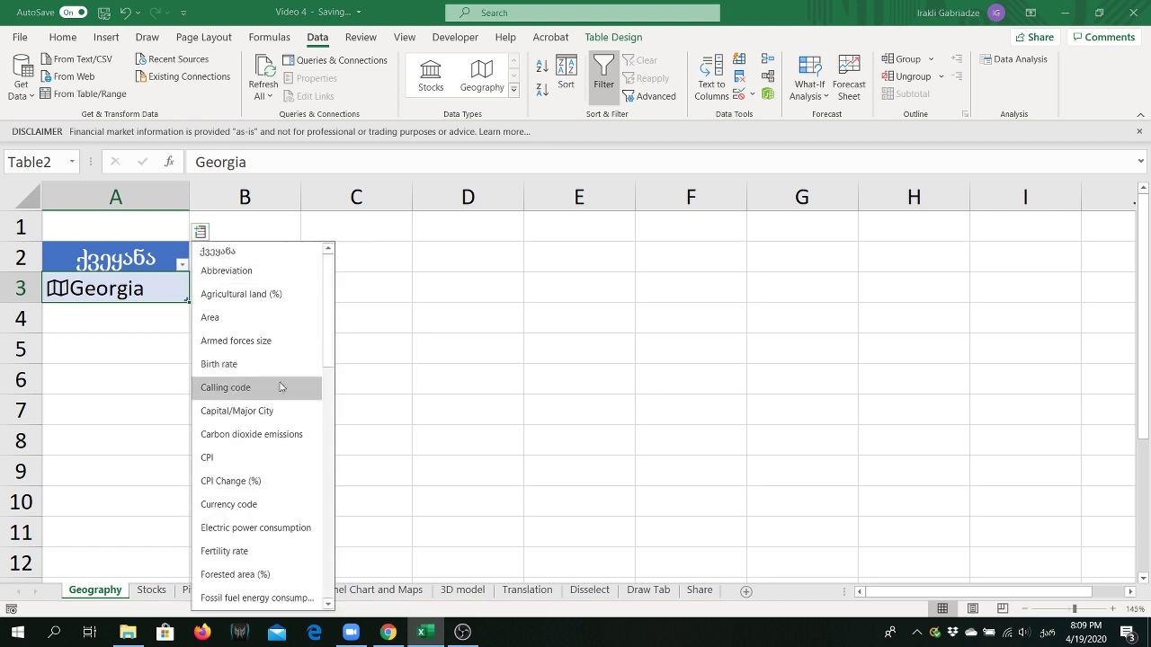
{"action": "left_click", "coordinate": [232, 318]}
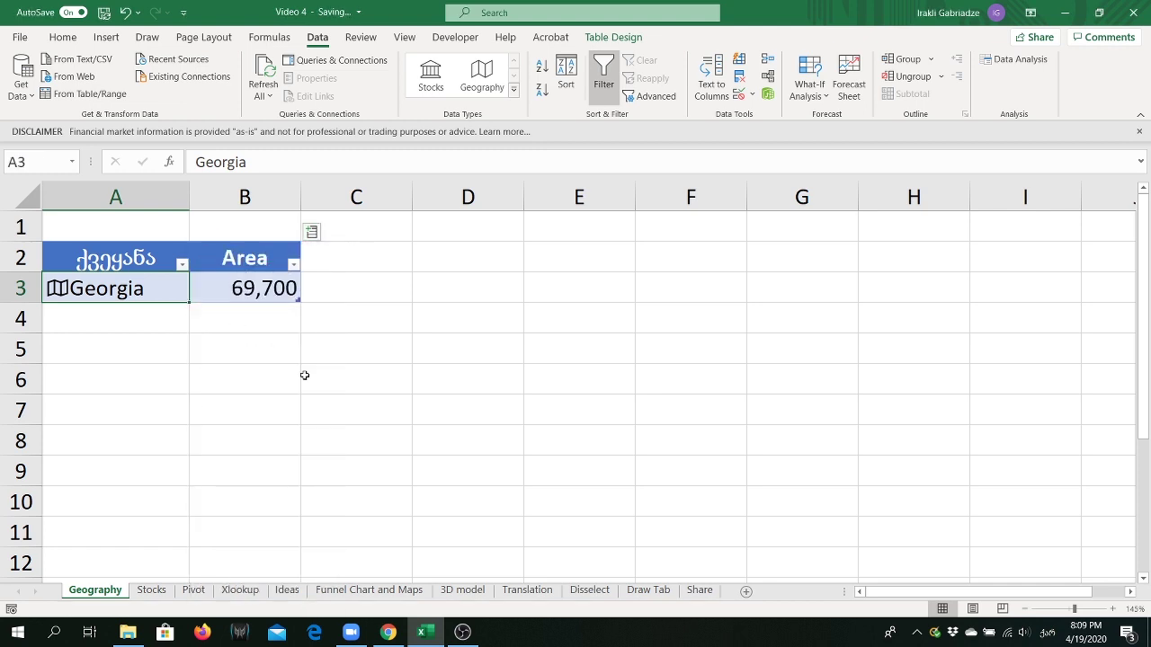
{"action": "left_click", "coordinate": [311, 232]}
{"action": "scroll", "coordinate": [373, 475], "scroll_direction": "down", "scroll_amount": 1}
{"action": "scroll", "coordinate": [372, 477], "scroll_direction": "down", "scroll_amount": 2}
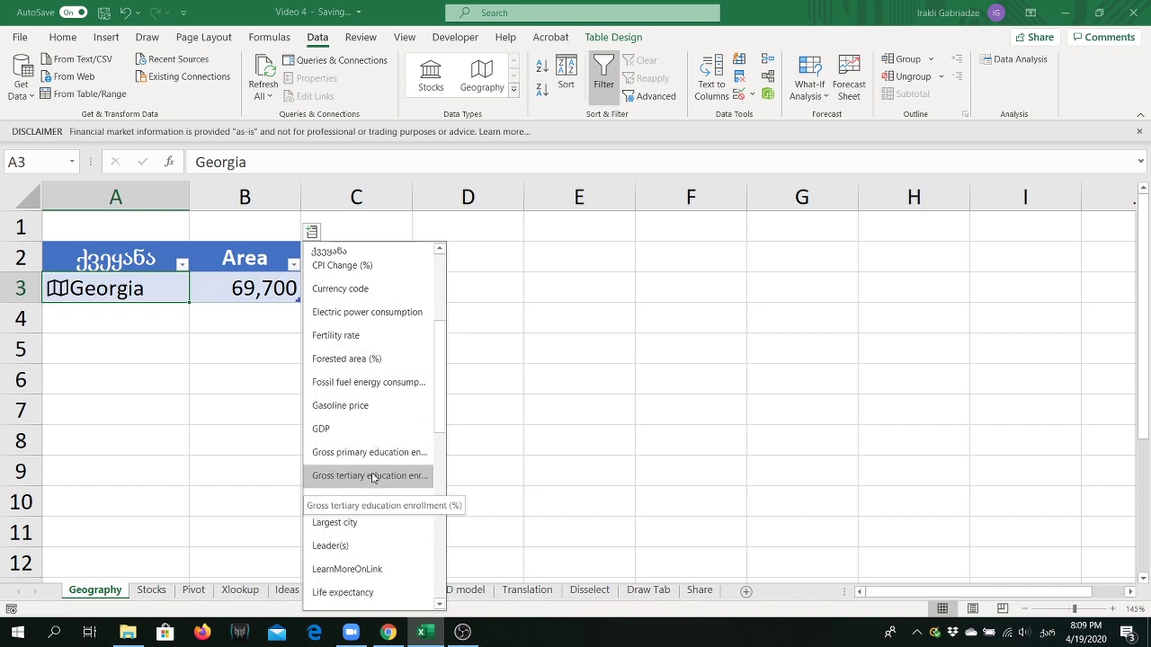
{"action": "scroll", "coordinate": [373, 477], "scroll_direction": "down", "scroll_amount": 3}
{"action": "scroll", "coordinate": [371, 479], "scroll_direction": "down", "scroll_amount": 2}
{"action": "scroll", "coordinate": [372, 478], "scroll_direction": "down", "scroll_amount": 3}
{"action": "scroll", "coordinate": [371, 477], "scroll_direction": "down", "scroll_amount": 3}
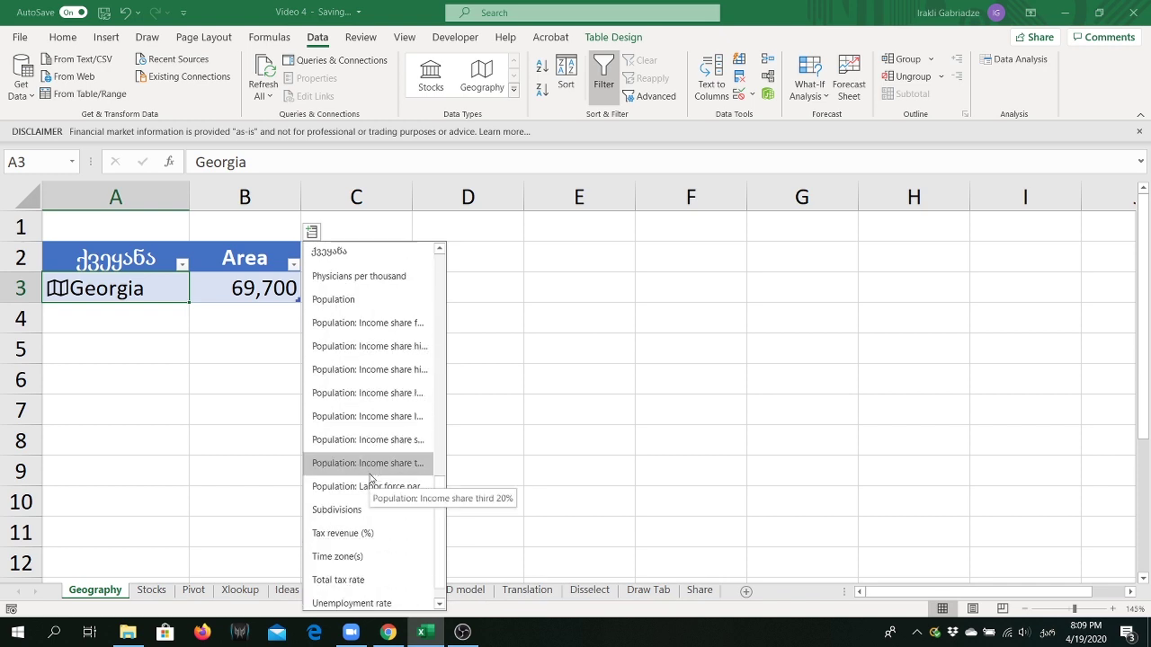
{"action": "scroll", "coordinate": [360, 454], "scroll_direction": "up", "scroll_amount": 5}
{"action": "left_click", "coordinate": [358, 407]}
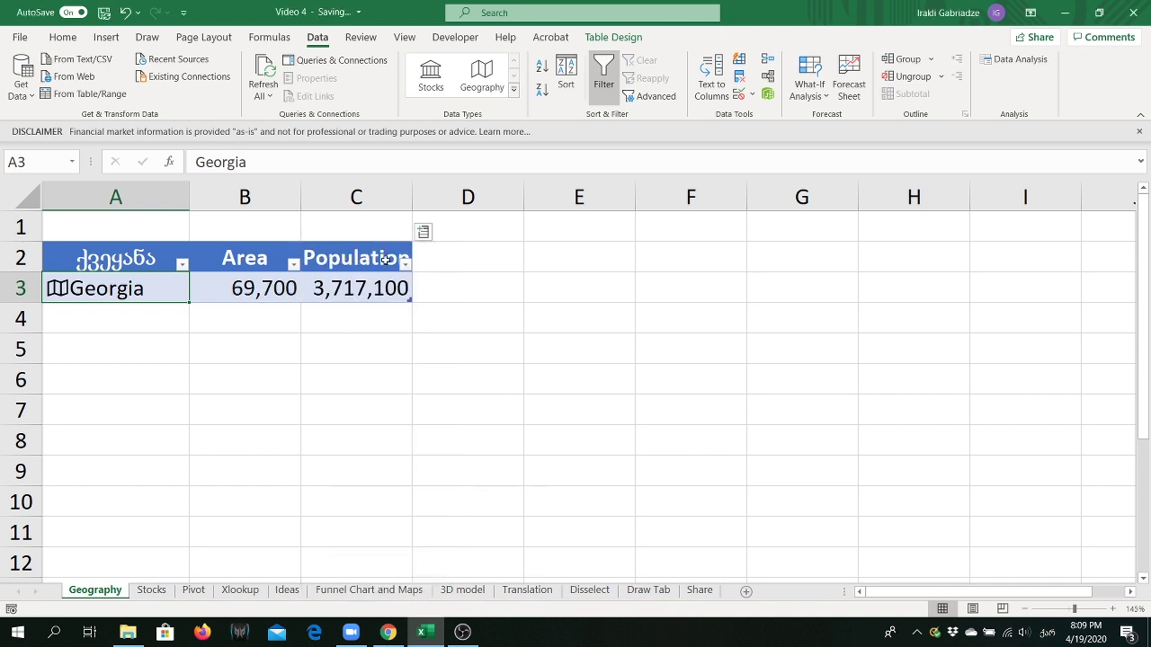
{"action": "left_click", "coordinate": [423, 232]}
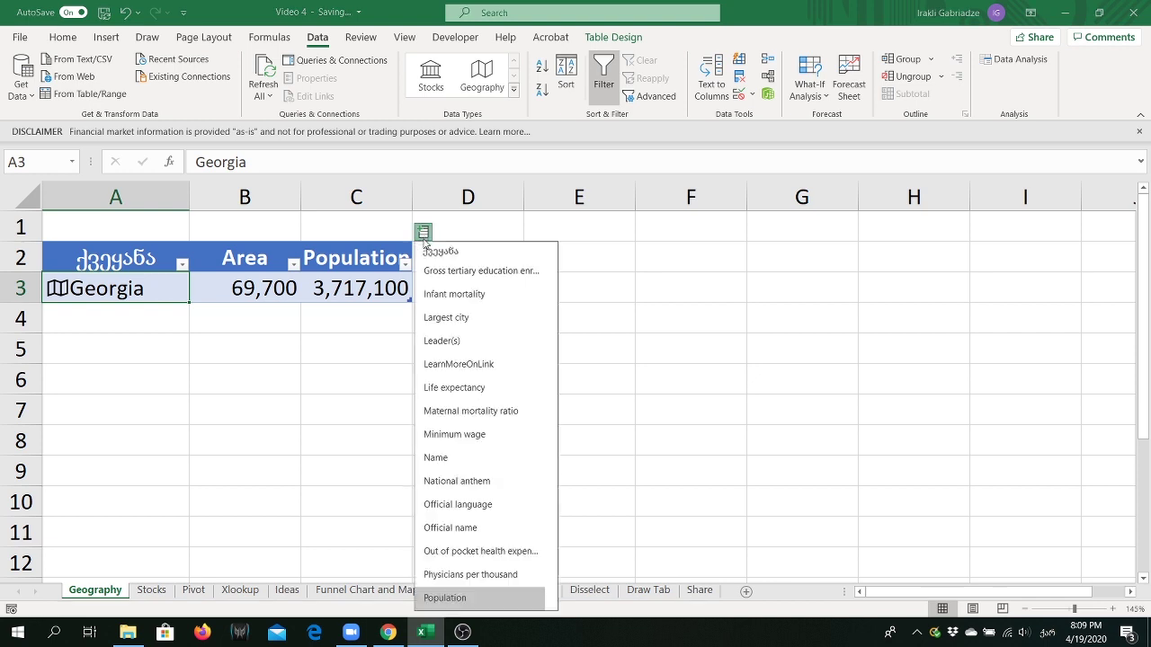
{"action": "left_click", "coordinate": [443, 341]}
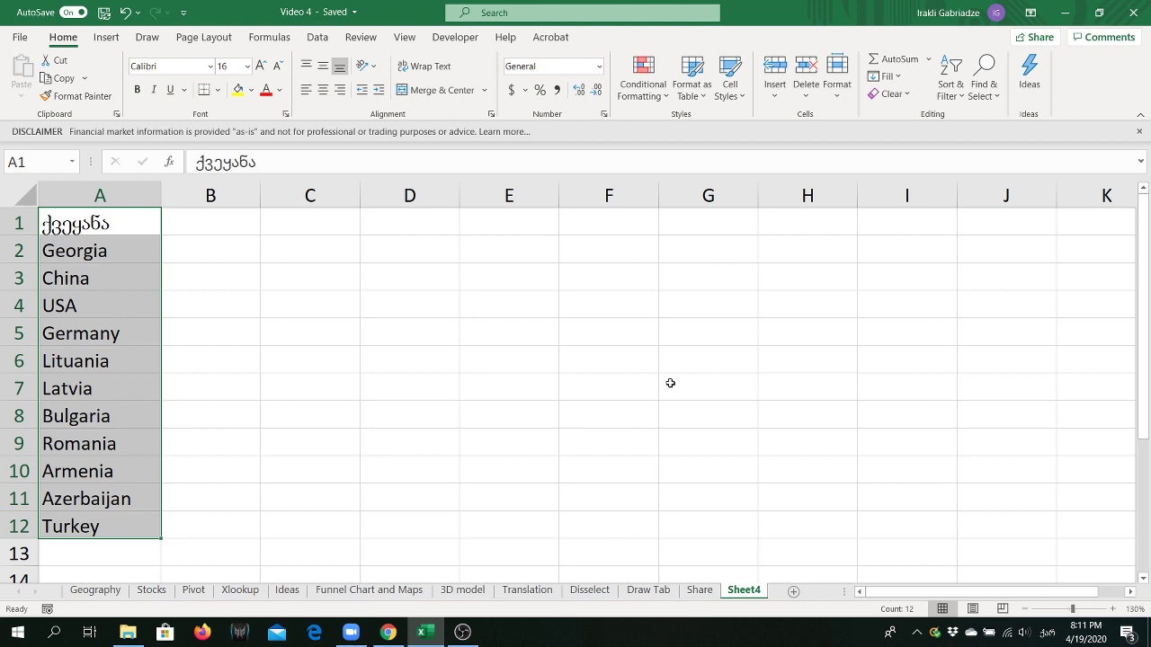
Turn the country list A1:A12 into a table with 'My table has headers' ticked.
{"action": "left_click", "coordinate": [135, 249]}
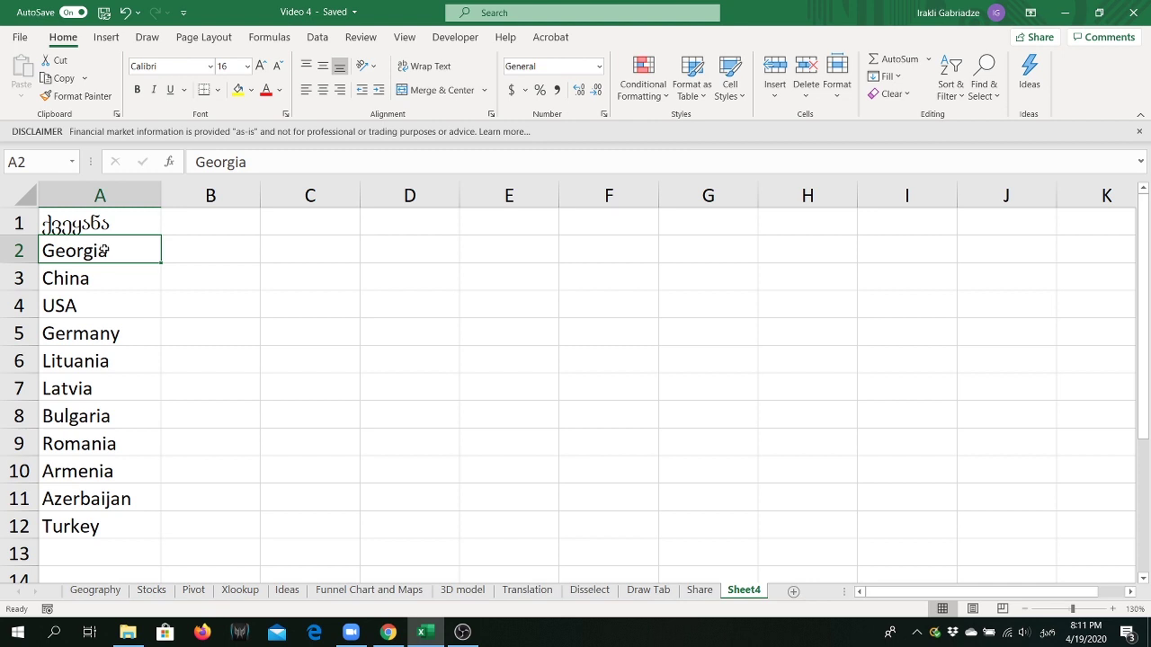
{"action": "left_click_drag", "start_coordinate": [95, 225], "coordinate": [118, 529]}
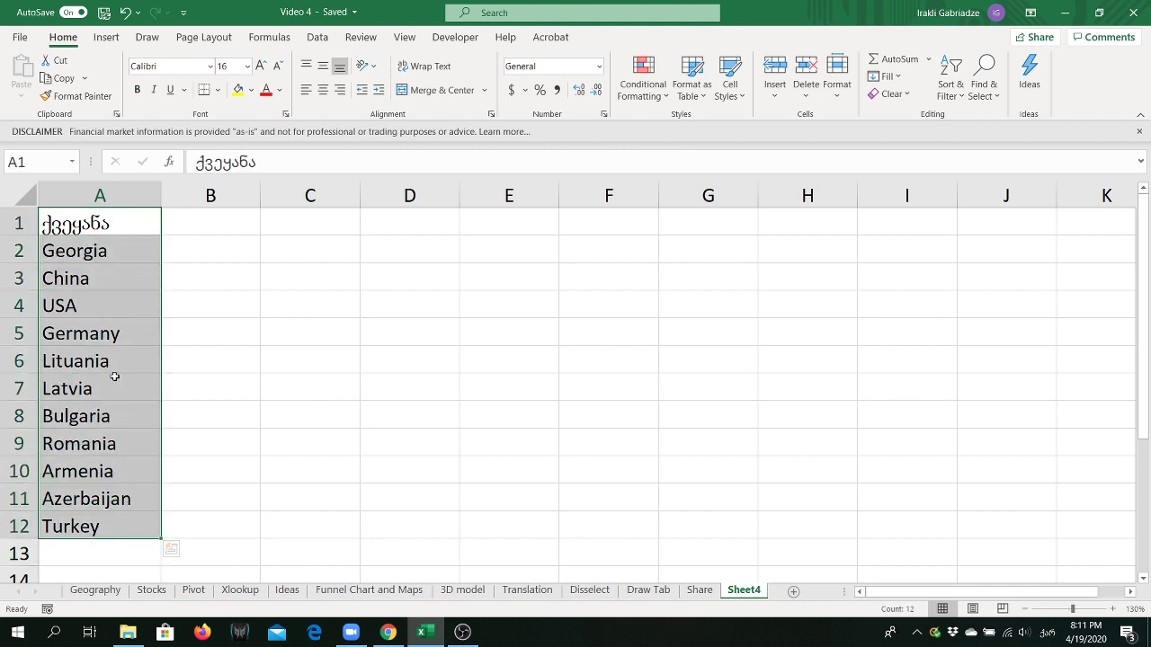
{"action": "left_click", "coordinate": [106, 37]}
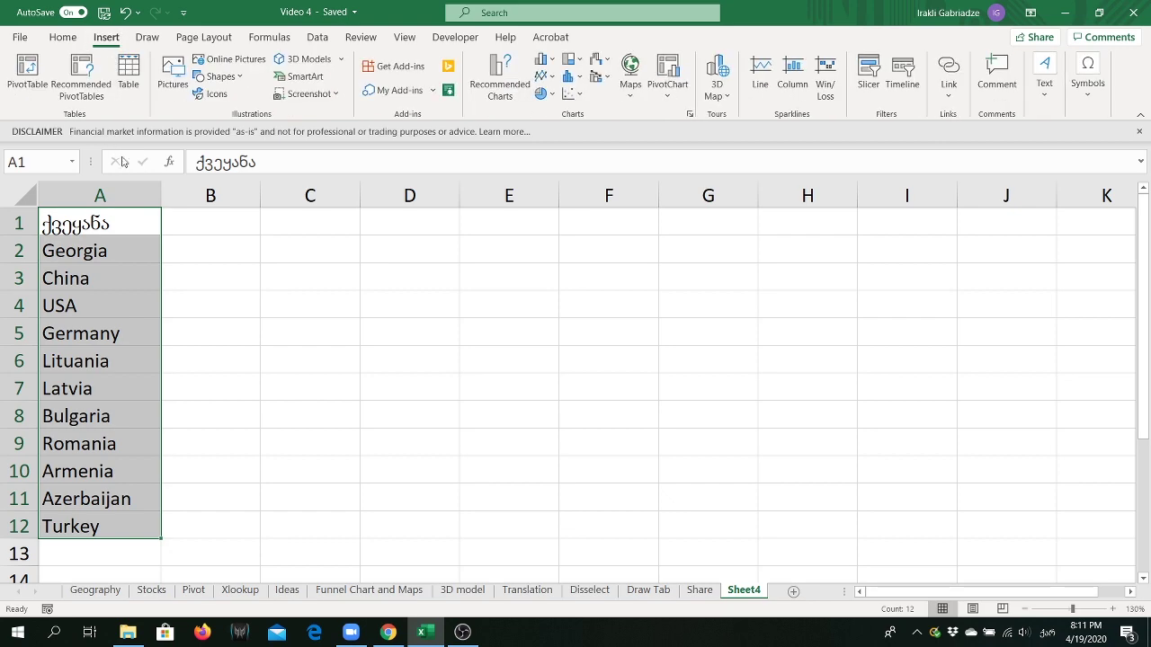
{"action": "left_click", "coordinate": [129, 77]}
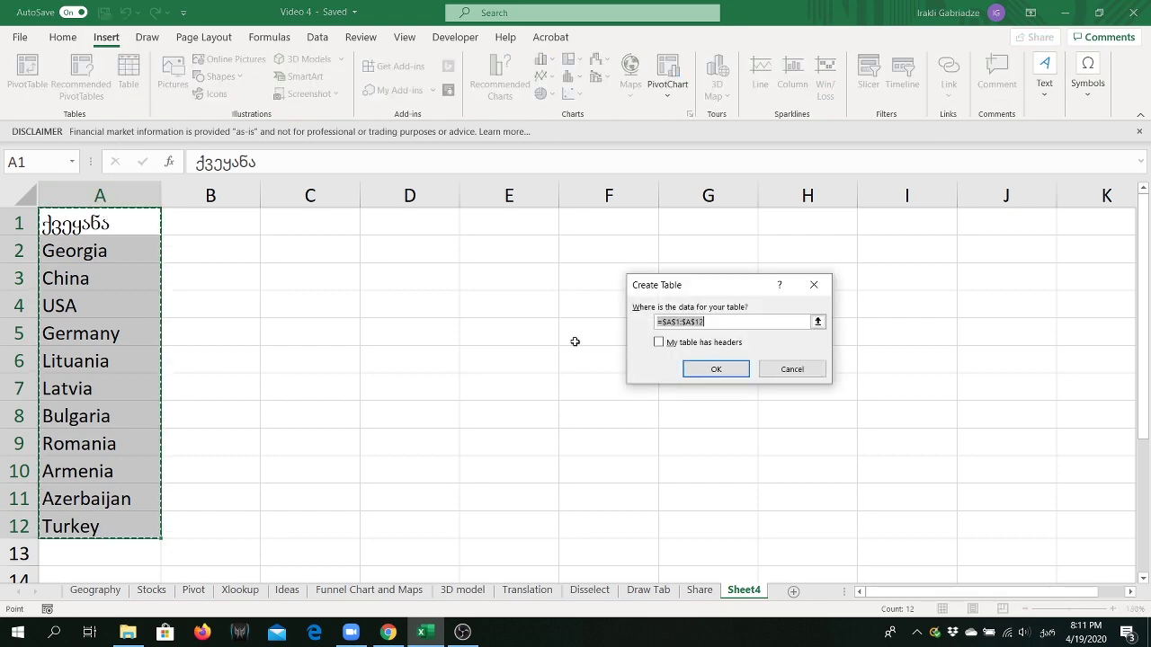
{"action": "left_click", "coordinate": [659, 343]}
{"action": "left_click", "coordinate": [716, 369]}
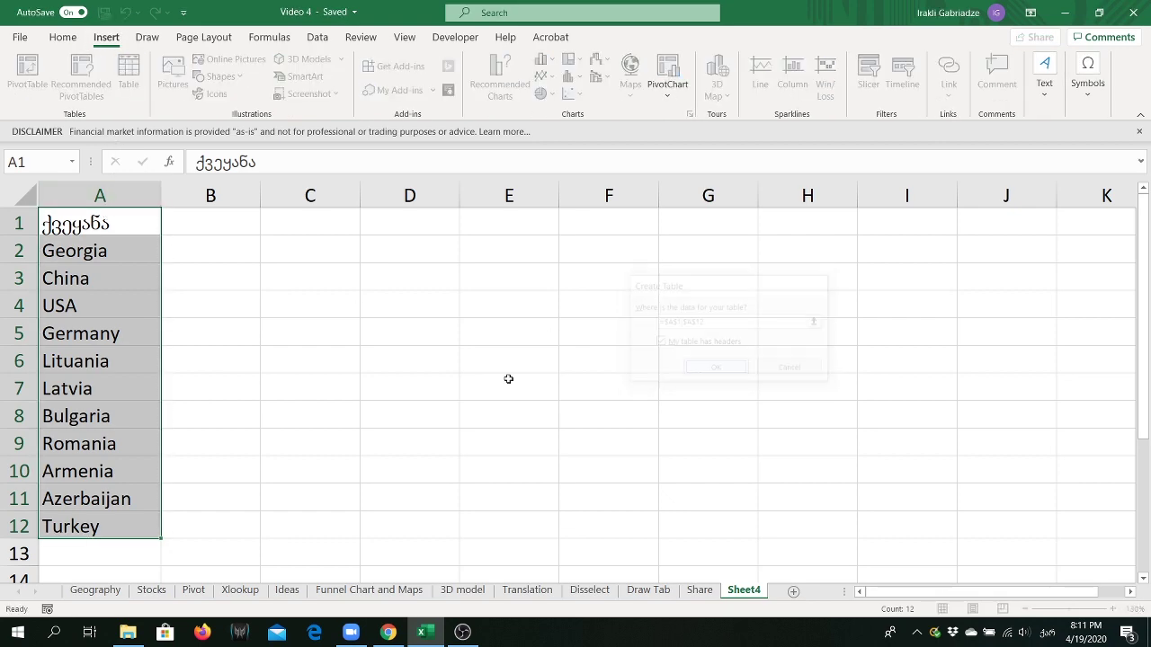
{"action": "left_click", "coordinate": [316, 37]}
Convert every listed country to Geography data and add an Area column.
{"action": "left_click", "coordinate": [482, 77]}
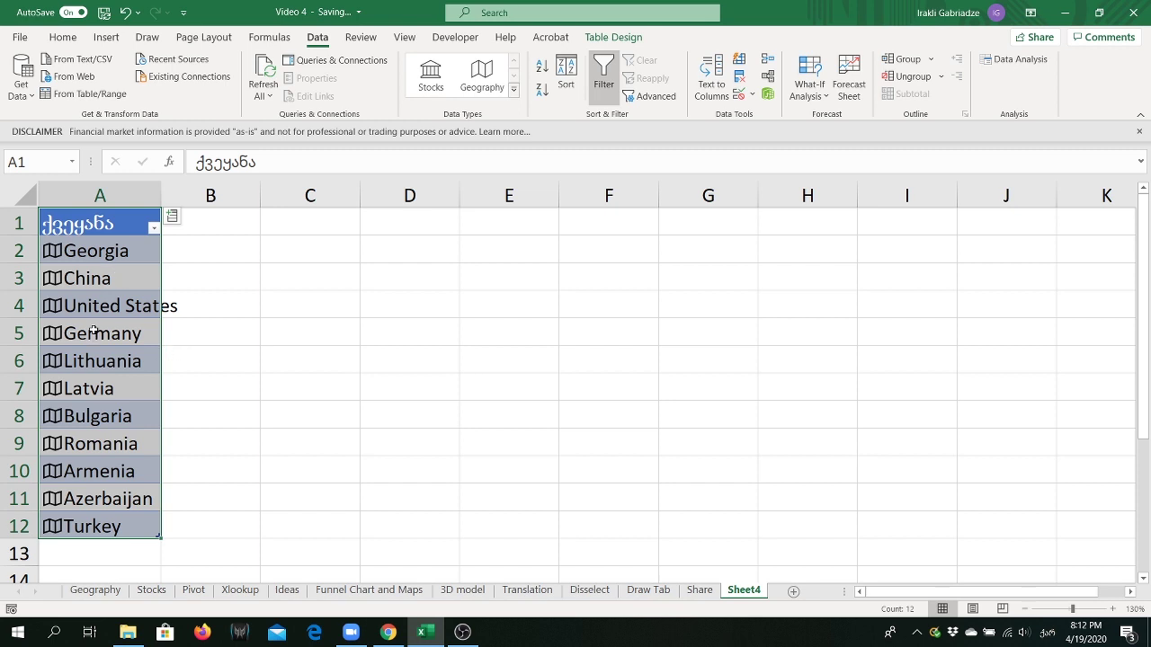
{"action": "left_click", "coordinate": [172, 217]}
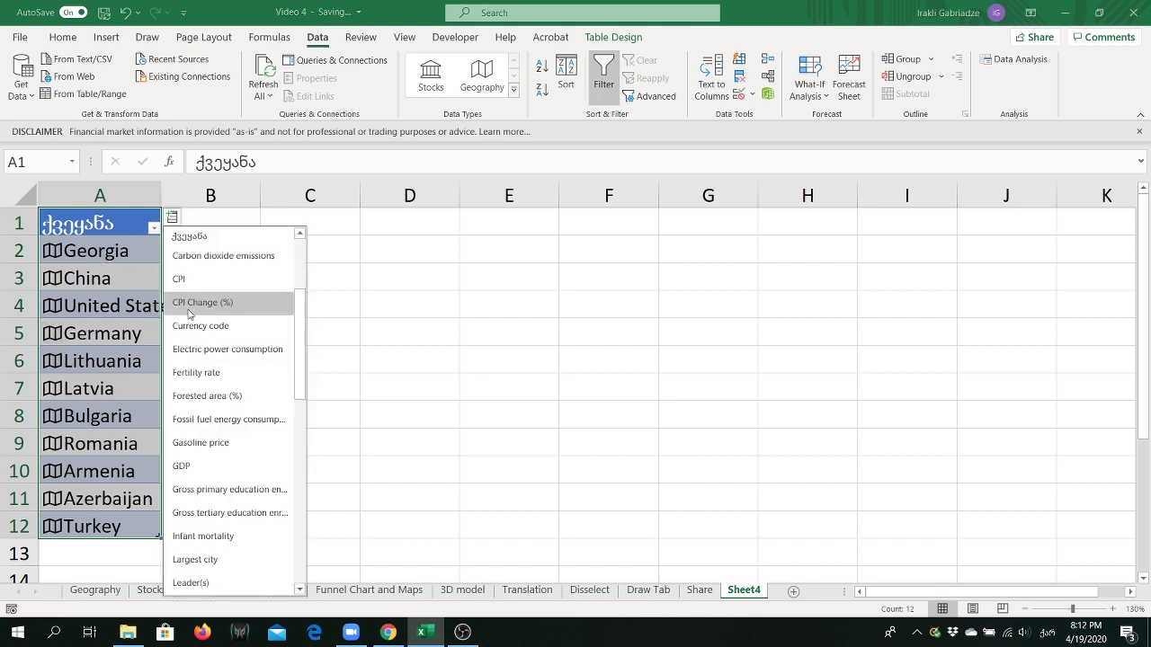
{"action": "scroll", "coordinate": [201, 301], "scroll_direction": "up", "scroll_amount": 3}
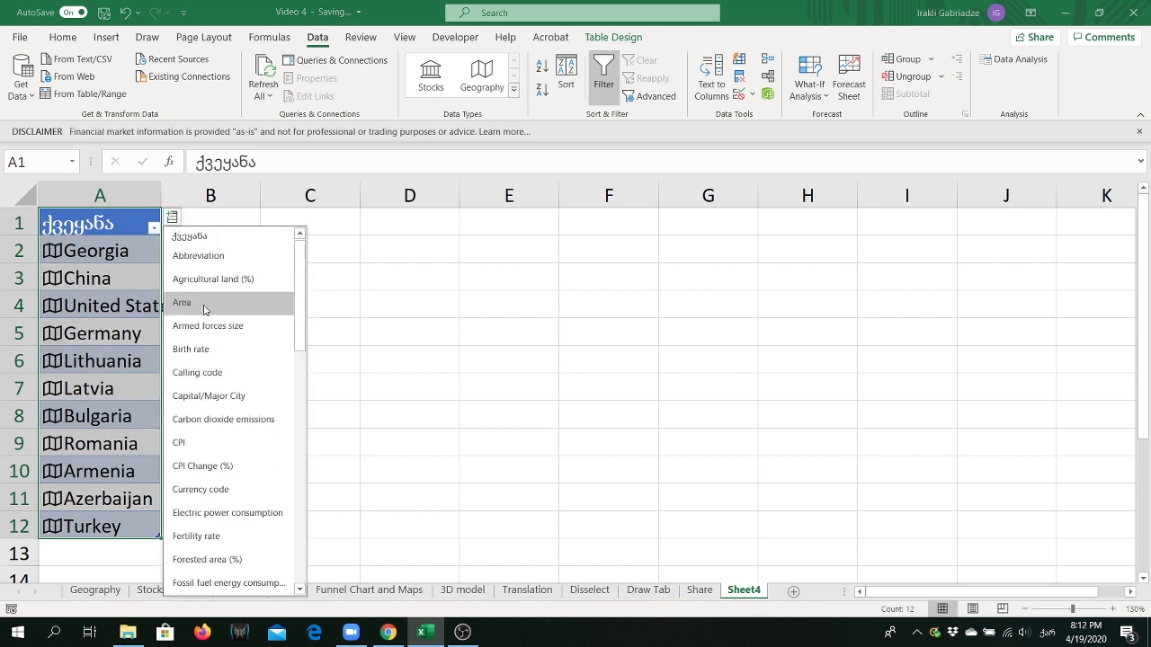
{"action": "left_click", "coordinate": [203, 302]}
Add a Population column for every country and close the field list.
{"action": "left_click", "coordinate": [272, 217]}
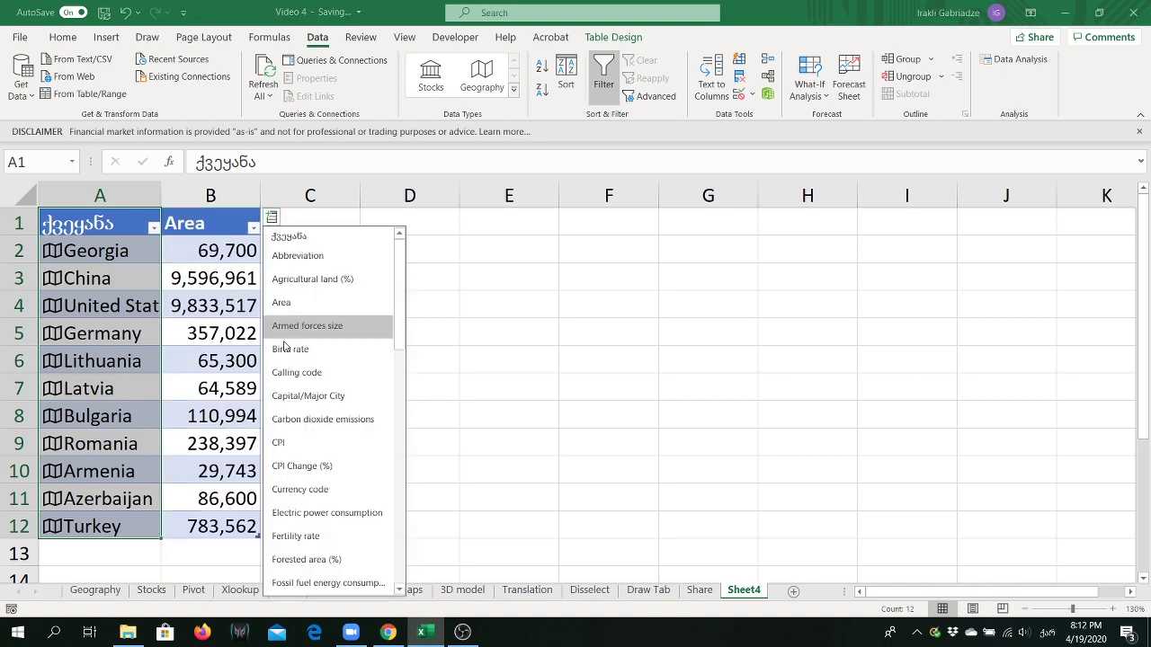
{"action": "left_click", "coordinate": [312, 422]}
{"action": "left_click", "coordinate": [371, 217]}
{"action": "scroll", "coordinate": [404, 441], "scroll_direction": "down", "scroll_amount": 5}
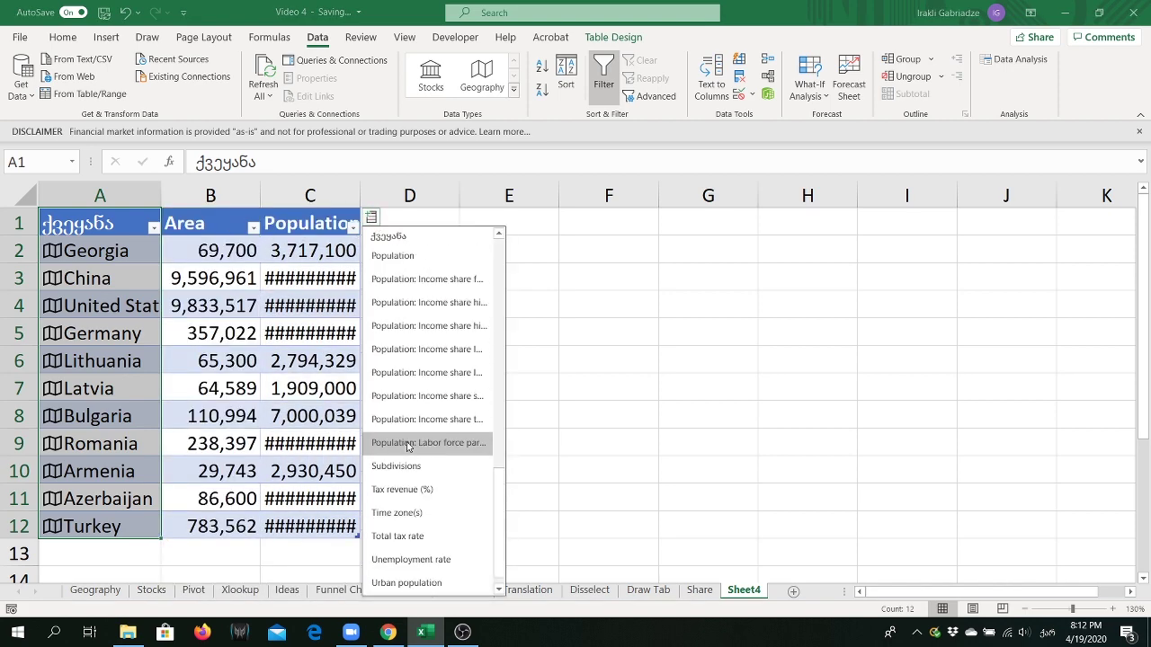
{"action": "left_click", "coordinate": [586, 357]}
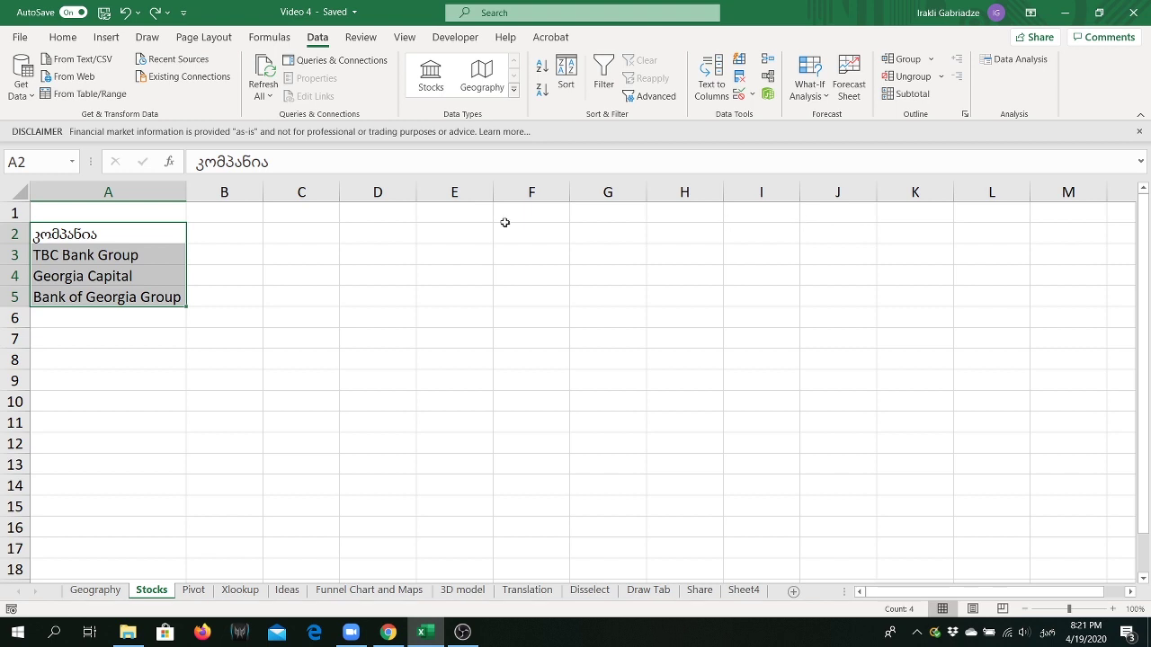
{"action": "left_click", "coordinate": [105, 38]}
{"action": "left_click", "coordinate": [128, 77]}
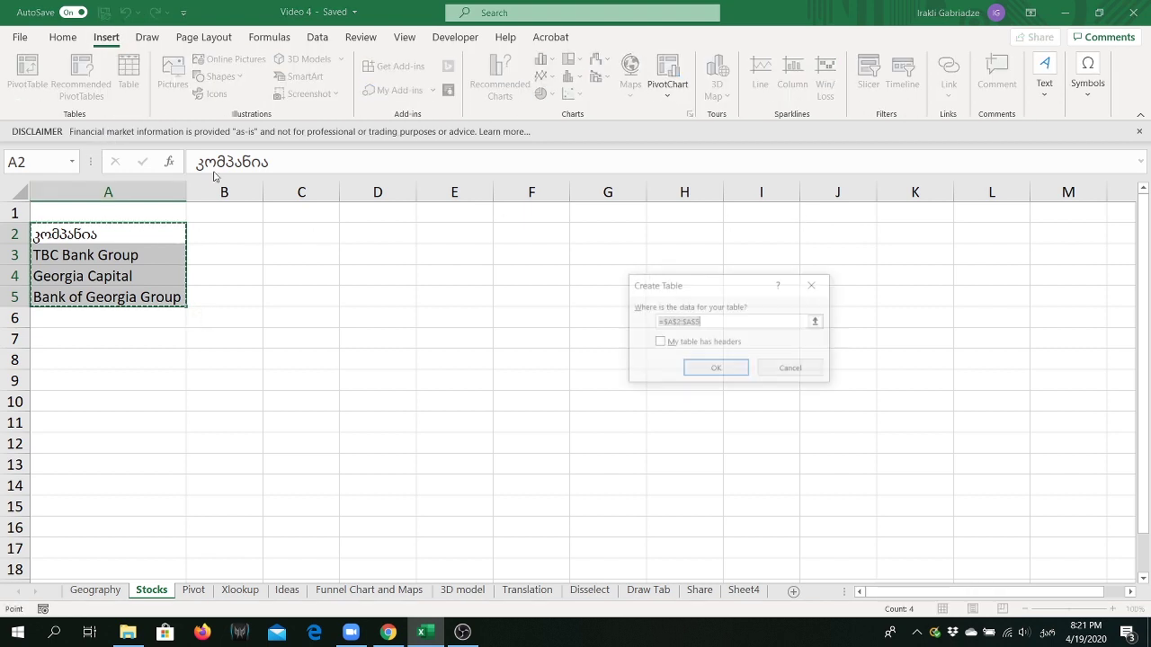
{"action": "left_click", "coordinate": [707, 371]}
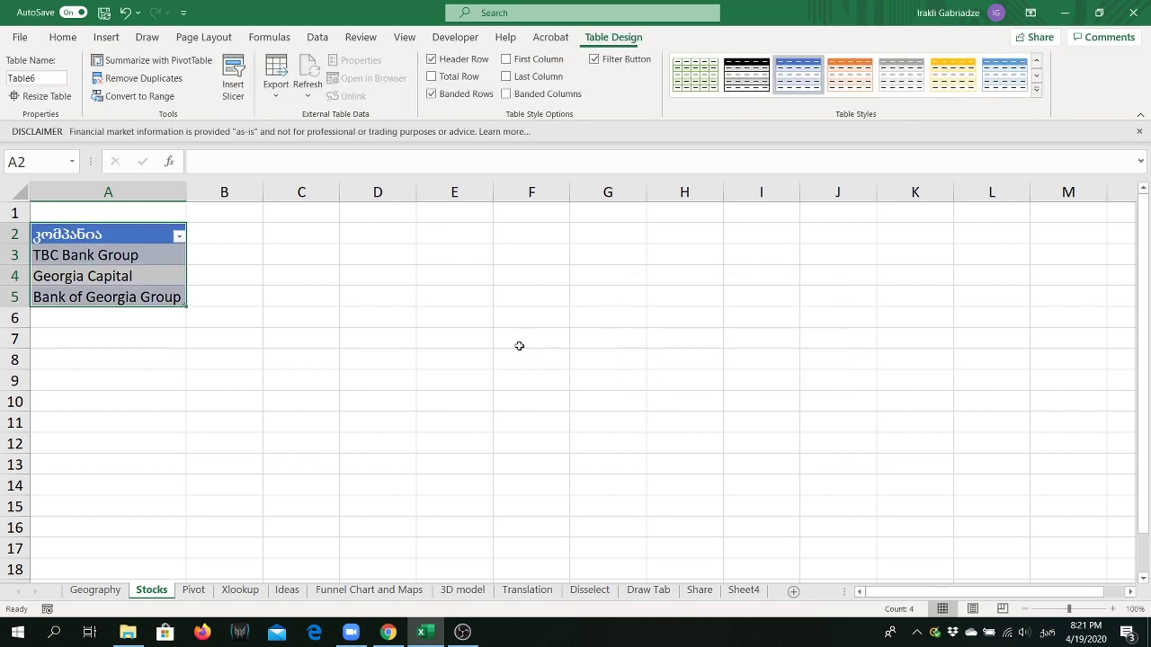
{"action": "left_click", "coordinate": [317, 38]}
{"action": "left_click", "coordinate": [431, 76]}
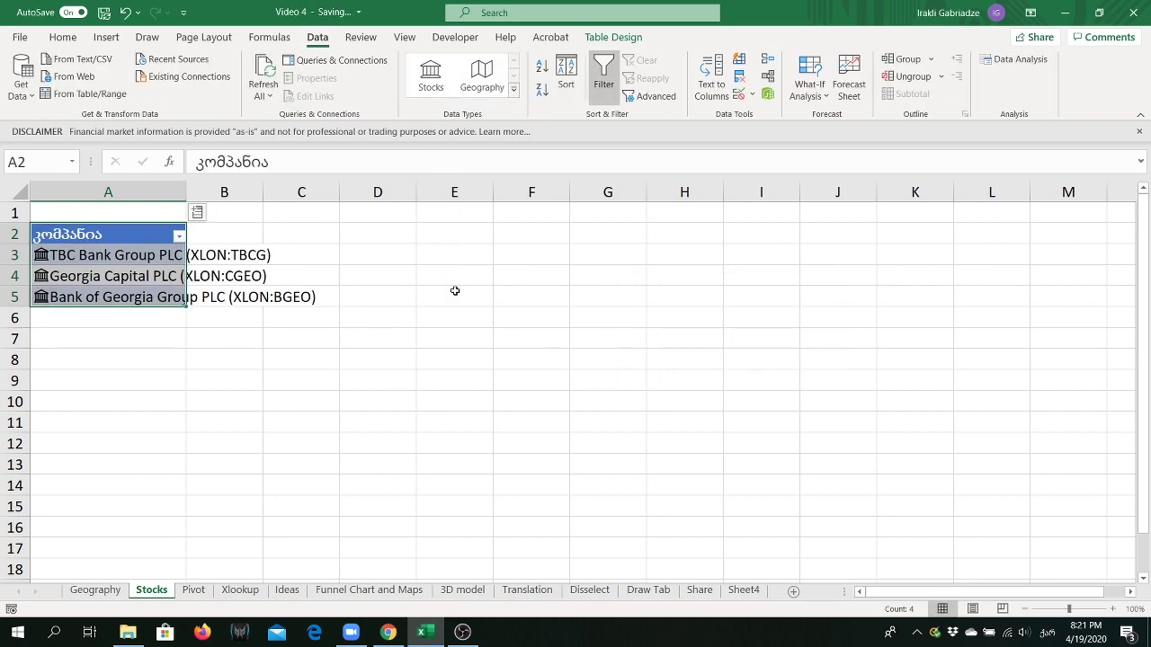
{"action": "left_click", "coordinate": [41, 255]}
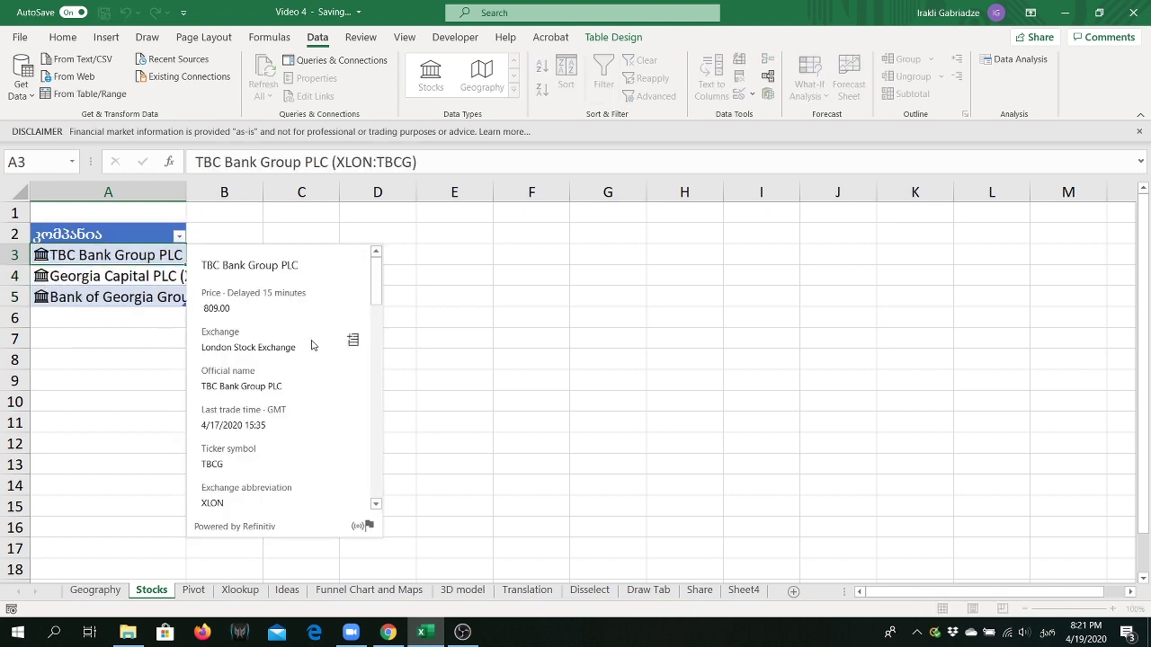
{"action": "scroll", "coordinate": [314, 343], "scroll_direction": "down", "scroll_amount": 2}
{"action": "scroll", "coordinate": [302, 342], "scroll_direction": "down", "scroll_amount": 1}
{"action": "scroll", "coordinate": [301, 342], "scroll_direction": "down", "scroll_amount": 1}
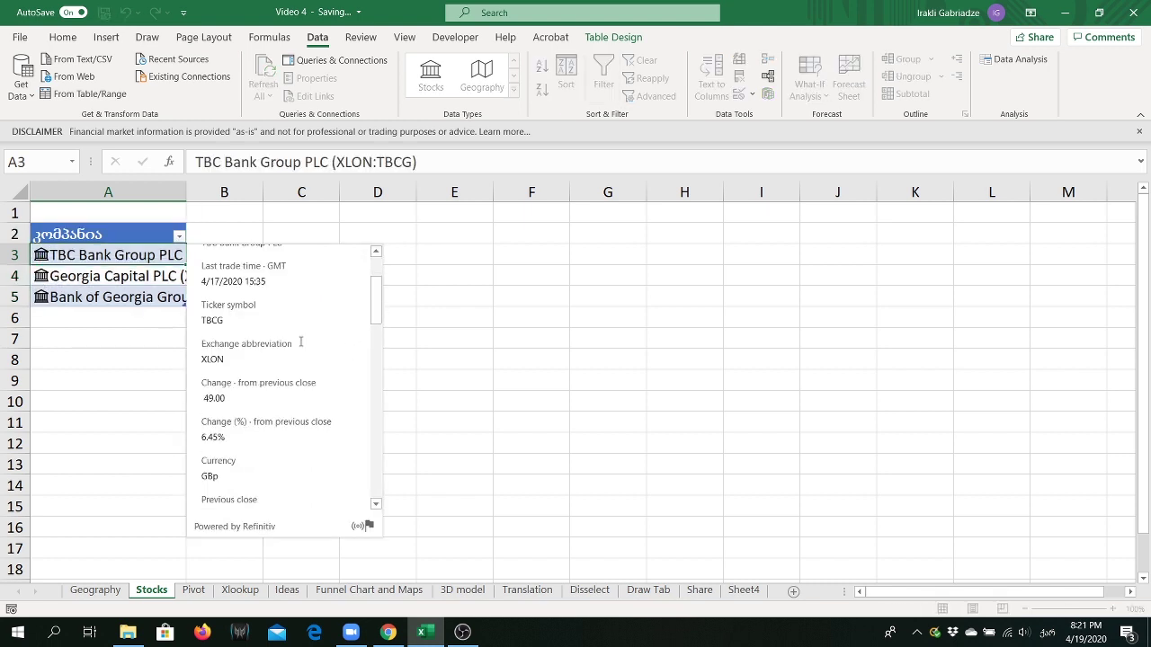
{"action": "scroll", "coordinate": [301, 341], "scroll_direction": "down", "scroll_amount": 1}
{"action": "scroll", "coordinate": [301, 341], "scroll_direction": "down", "scroll_amount": 1}
{"action": "scroll", "coordinate": [301, 342], "scroll_direction": "down", "scroll_amount": 1}
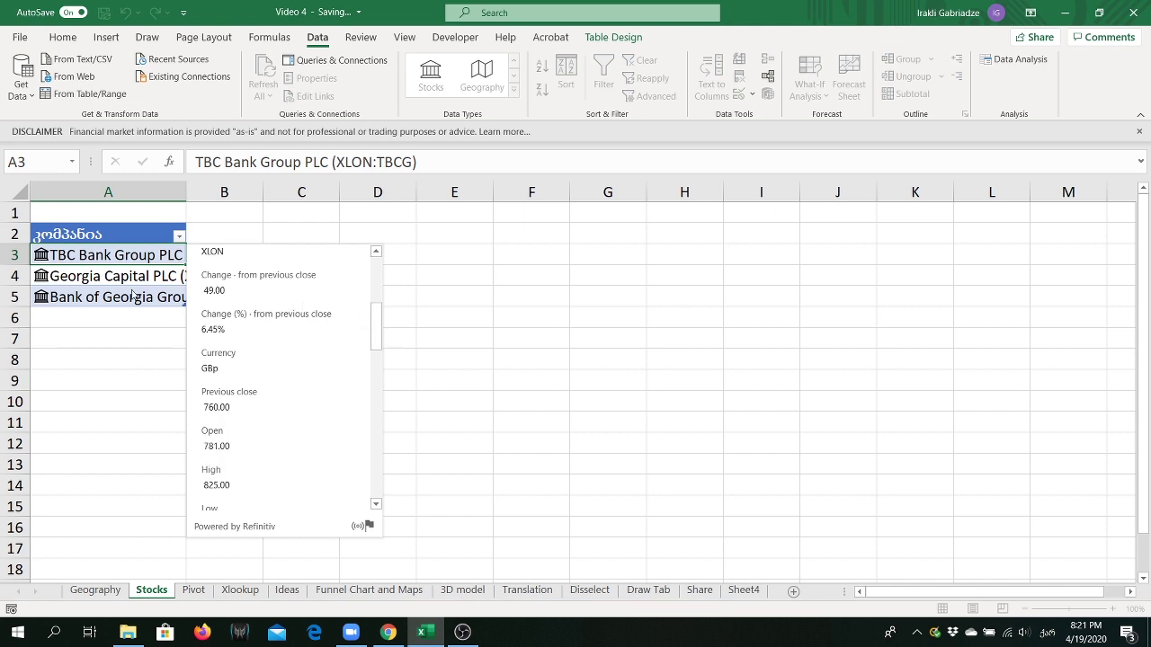
{"action": "left_click", "coordinate": [129, 261]}
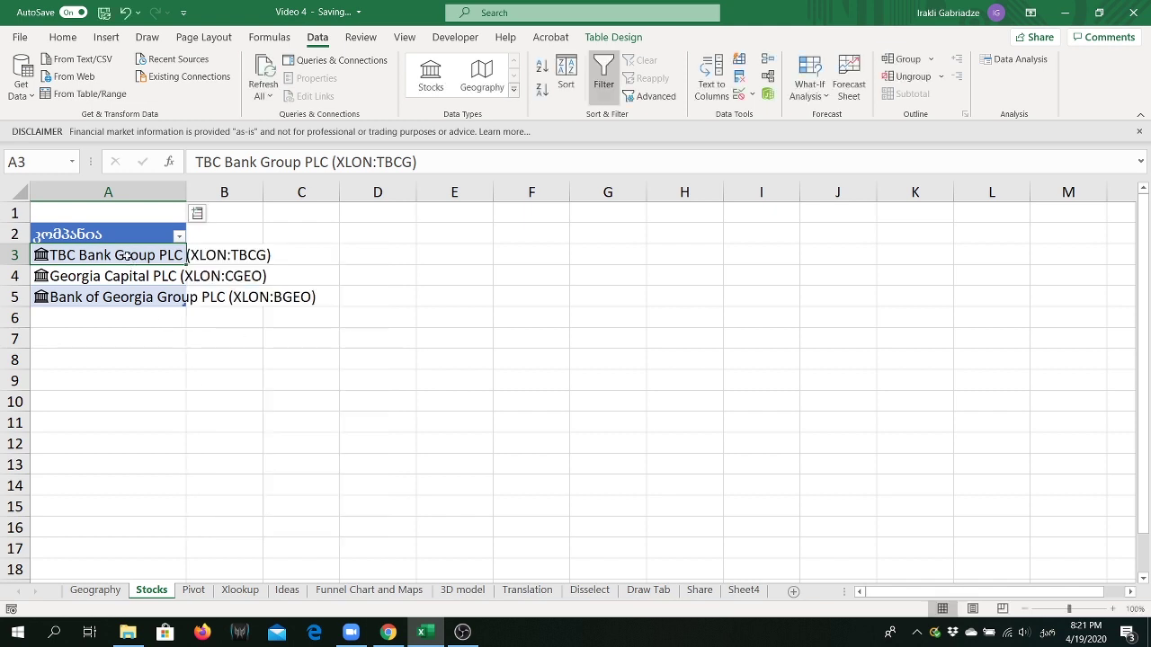
Add 52 week high, 52 week low and Employees columns, then autofit column A to the company names.
{"action": "left_click", "coordinate": [197, 216]}
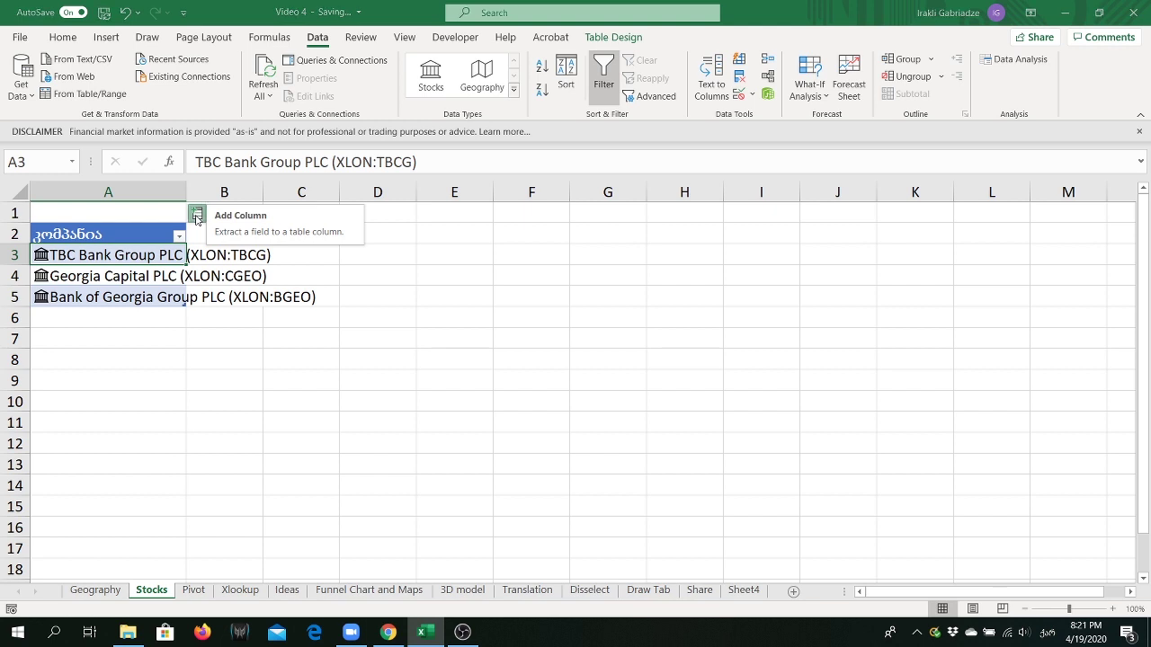
{"action": "left_click", "coordinate": [244, 253]}
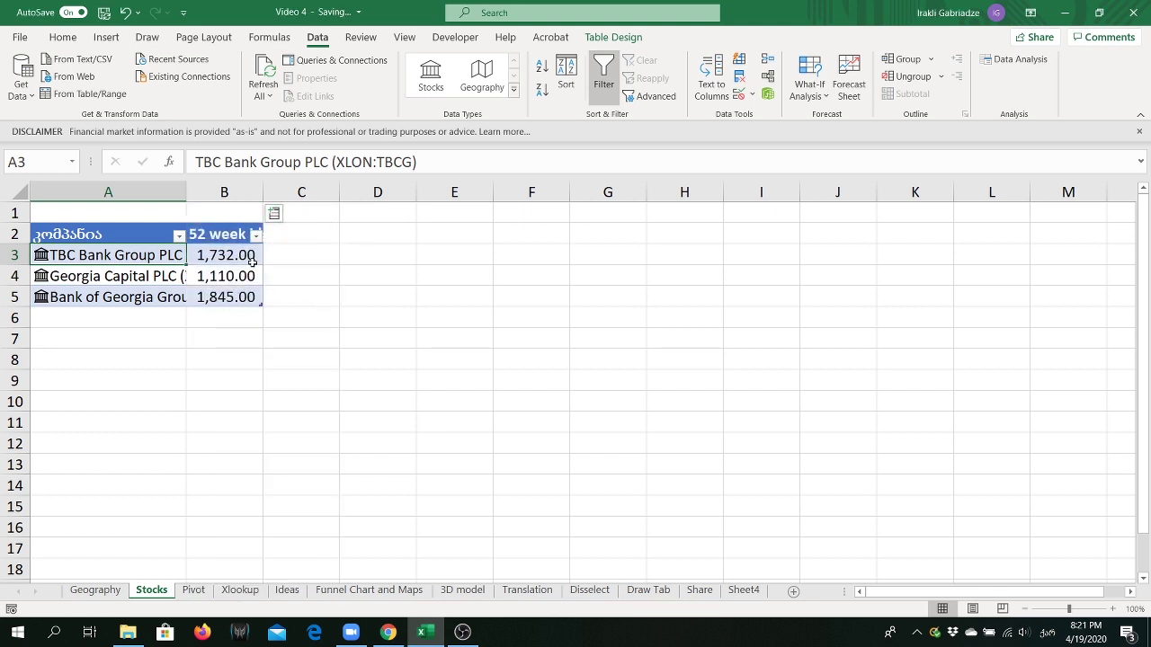
{"action": "left_click", "coordinate": [275, 216]}
{"action": "left_click", "coordinate": [290, 274]}
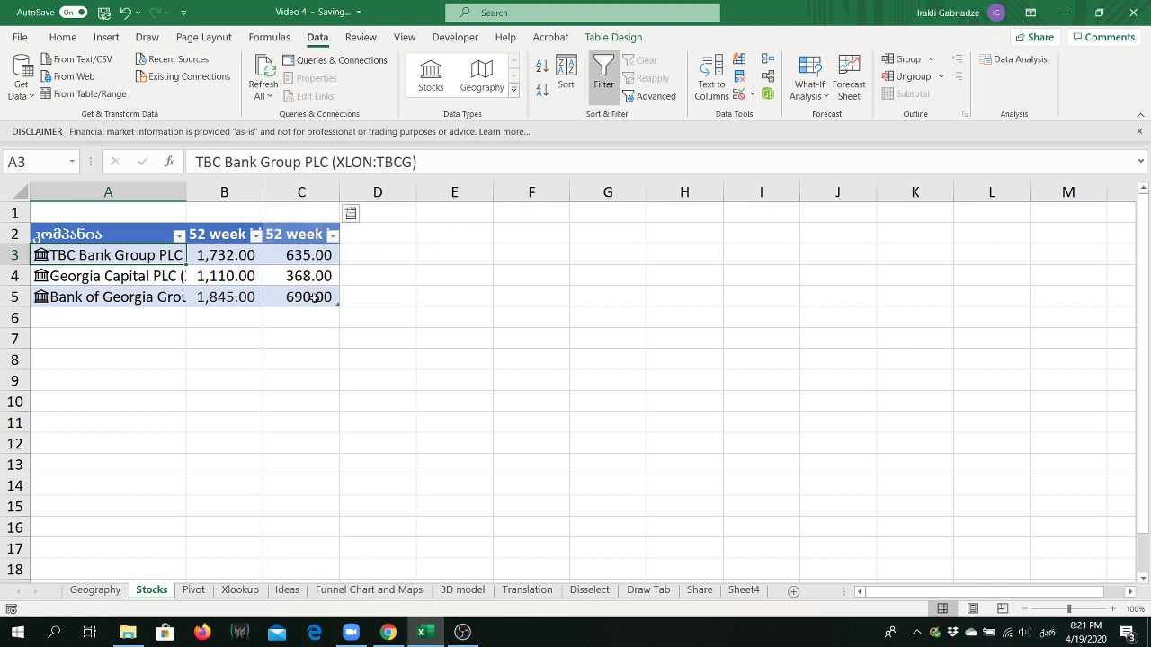
{"action": "left_click", "coordinate": [351, 214]}
{"action": "left_click", "coordinate": [405, 415]}
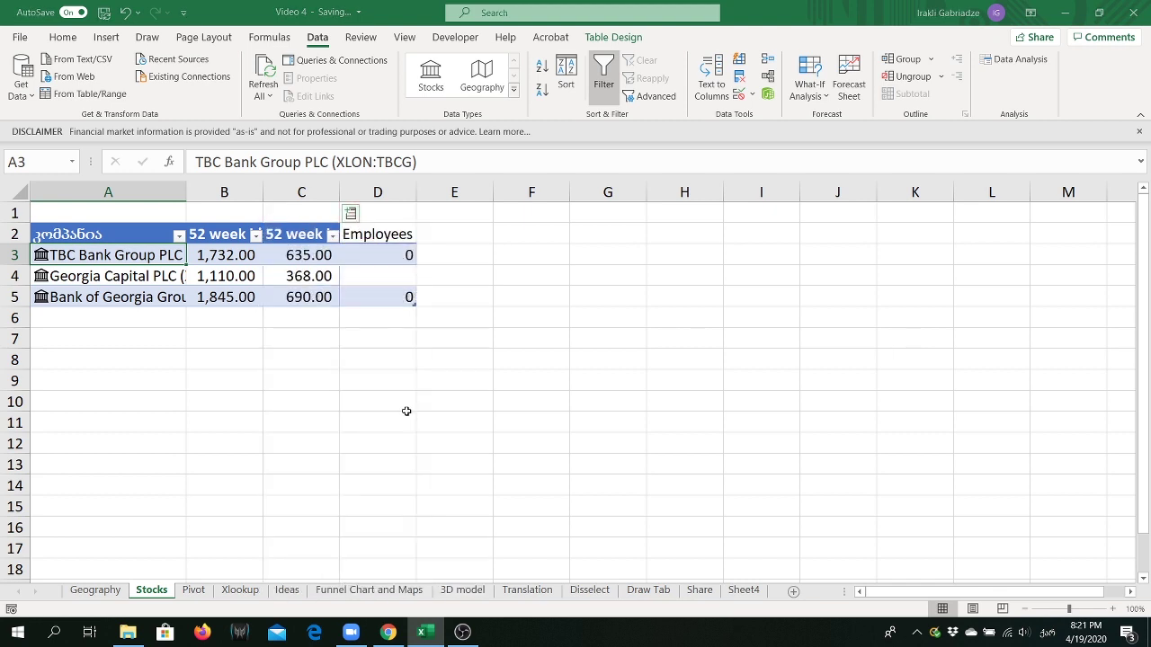
{"action": "double_click", "coordinate": [186, 192]}
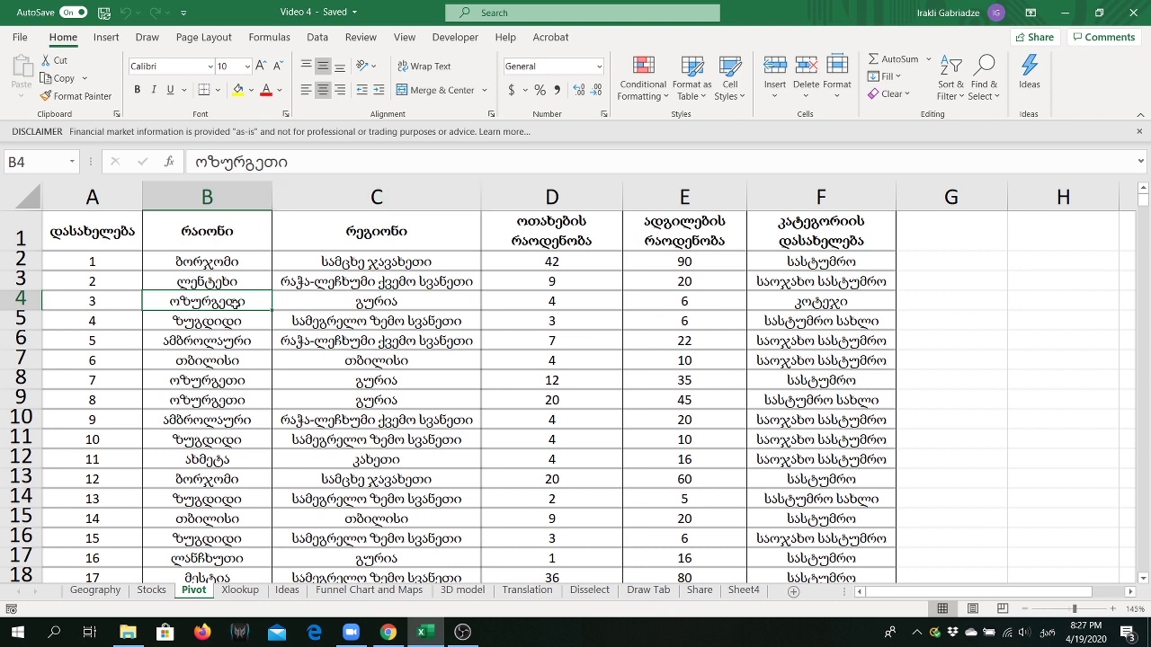
Insert the recommended PivotTable summing ადგილების რაოდენობა by კატეგორიის დასახელება on a new sheet.
{"action": "left_click", "coordinate": [85, 279]}
{"action": "left_click", "coordinate": [106, 37]}
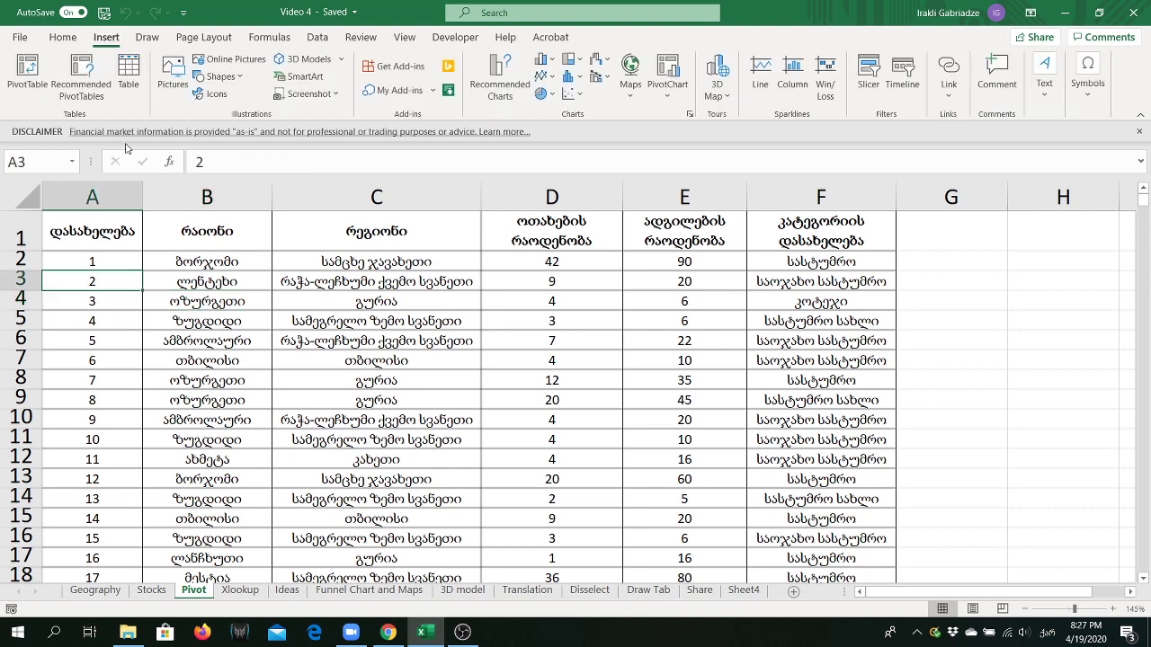
{"action": "left_click", "coordinate": [82, 76]}
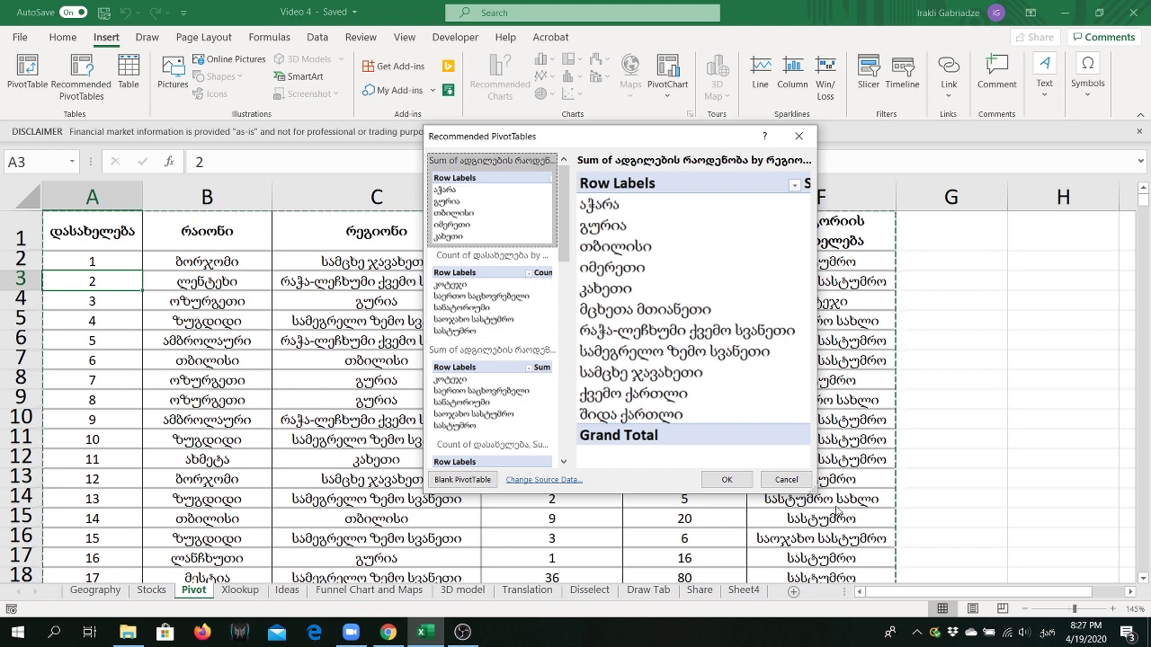
{"action": "left_click_drag", "start_coordinate": [820, 490], "coordinate": [1083, 533]}
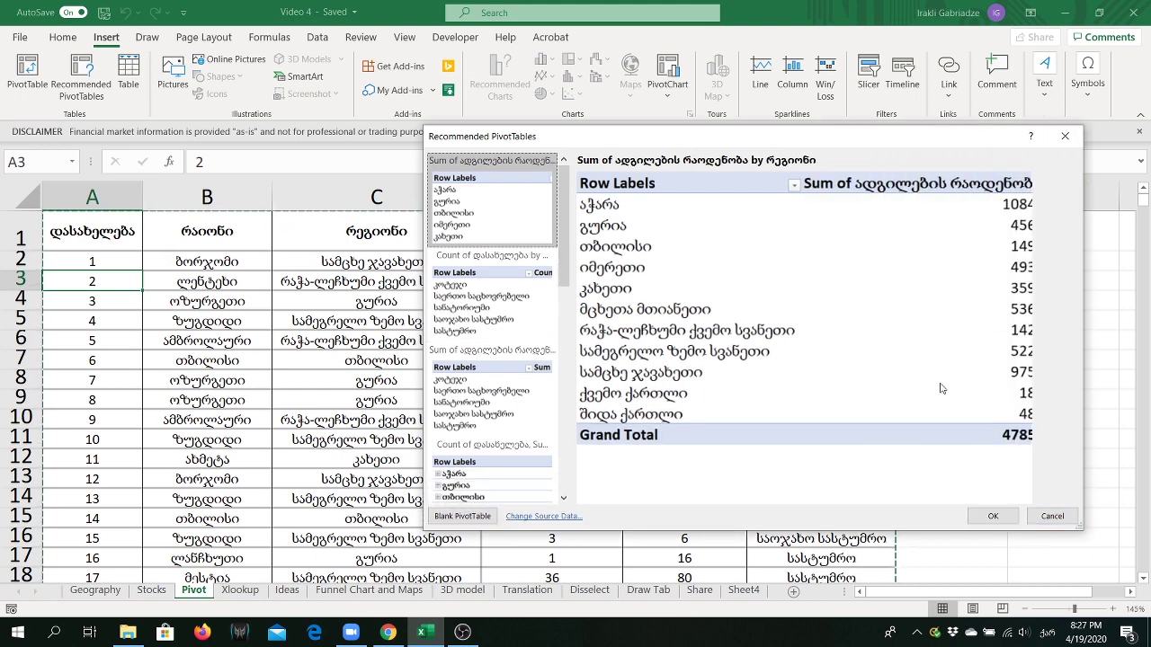
{"action": "left_click_drag", "start_coordinate": [746, 135], "coordinate": [581, 98]}
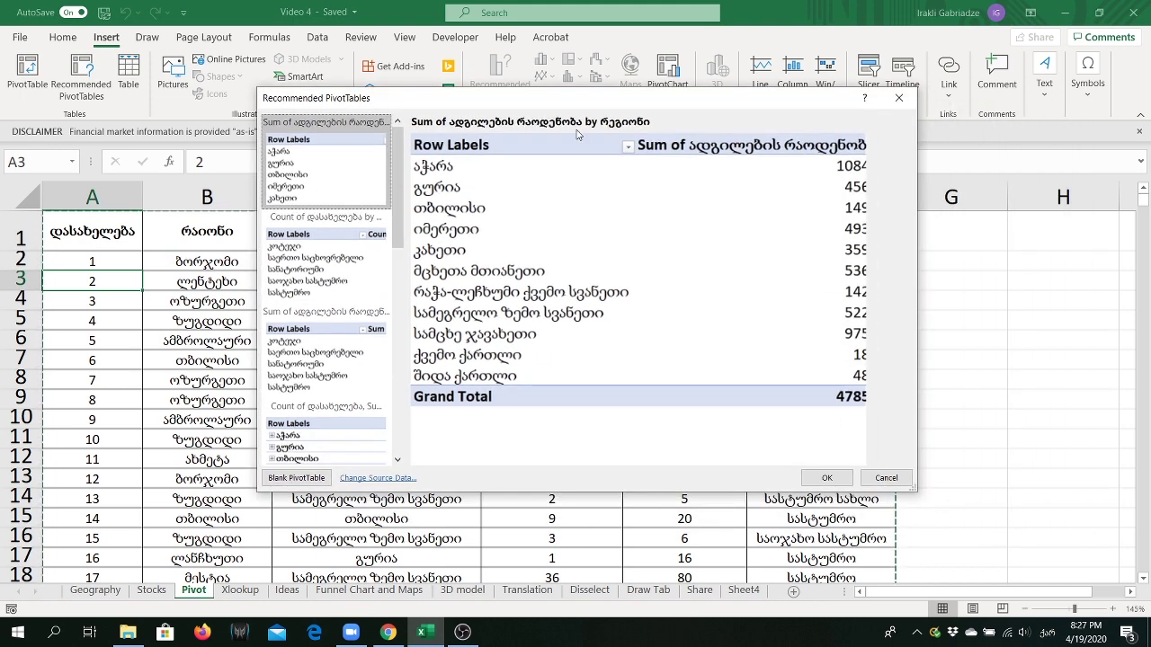
{"action": "left_click", "coordinate": [327, 283]}
{"action": "left_click", "coordinate": [329, 370]}
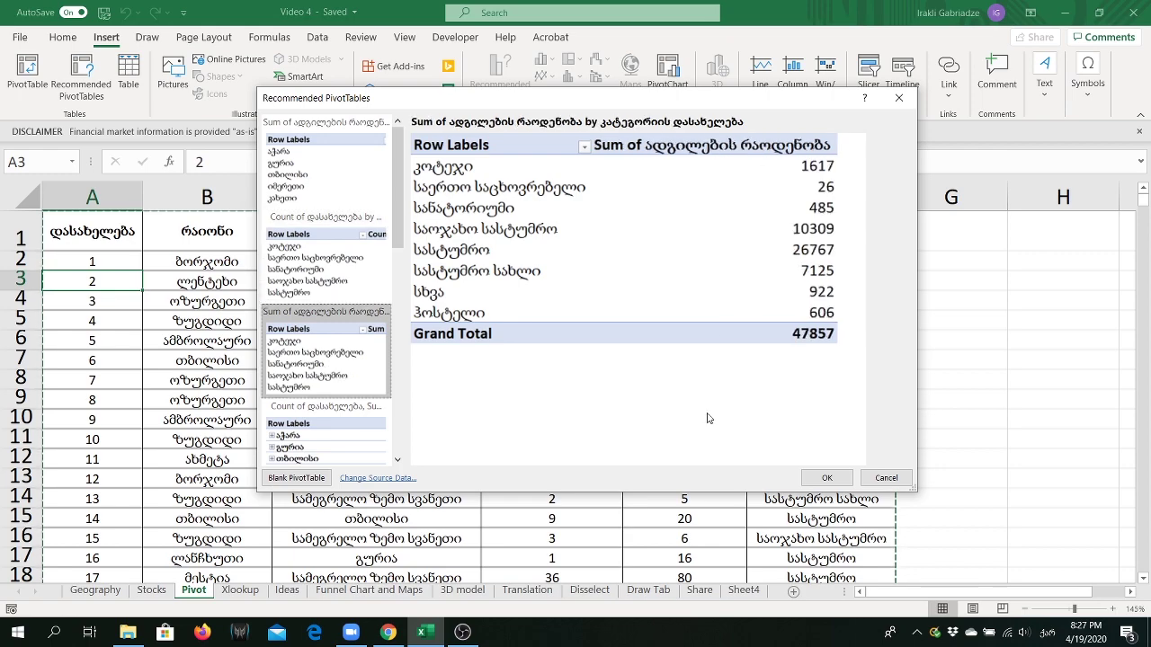
{"action": "left_click", "coordinate": [827, 477]}
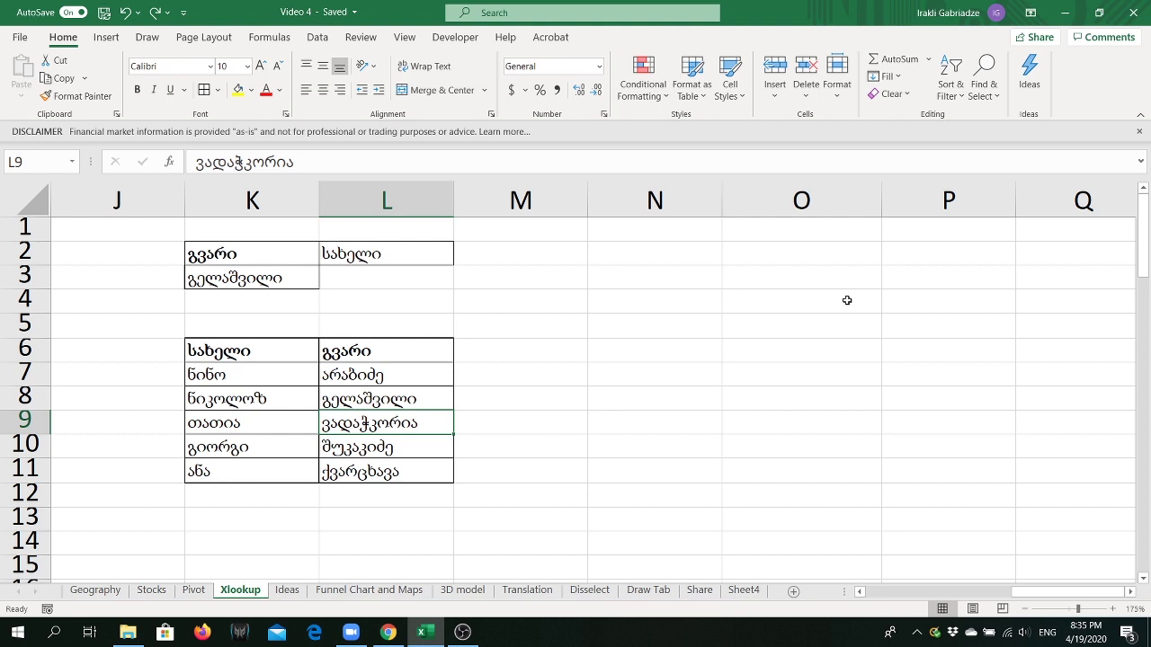
Select L3 and look over the surname cells K2:K3 and the name table K6:L11.
{"action": "left_click", "coordinate": [377, 276]}
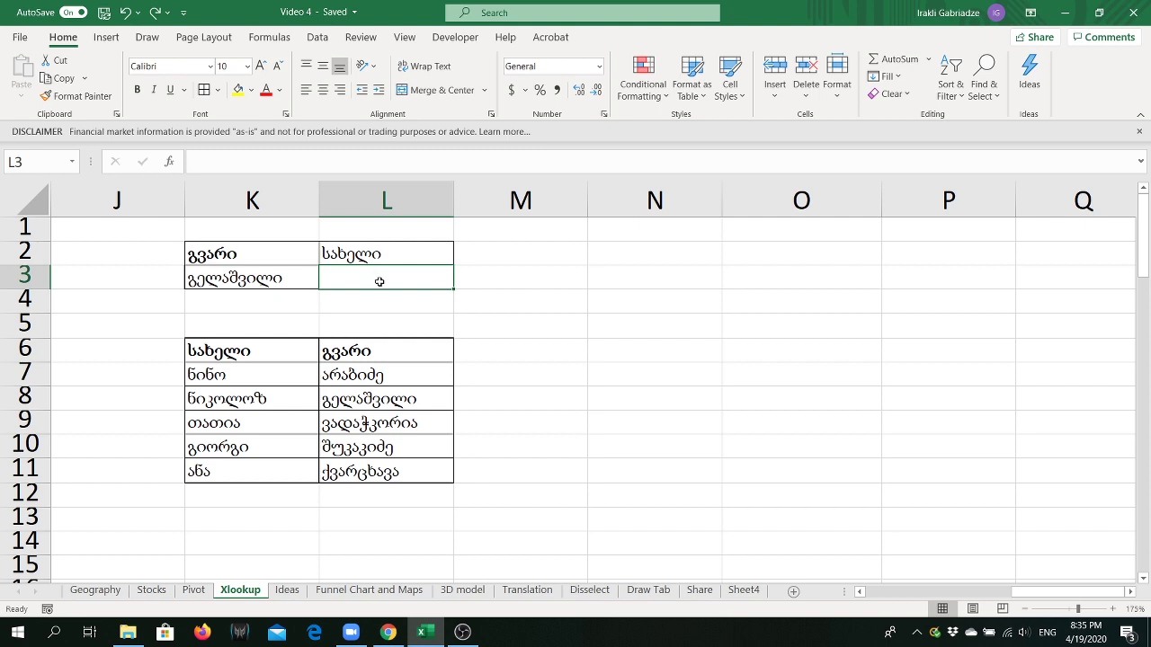
{"action": "left_click_drag", "start_coordinate": [261, 257], "coordinate": [265, 283]}
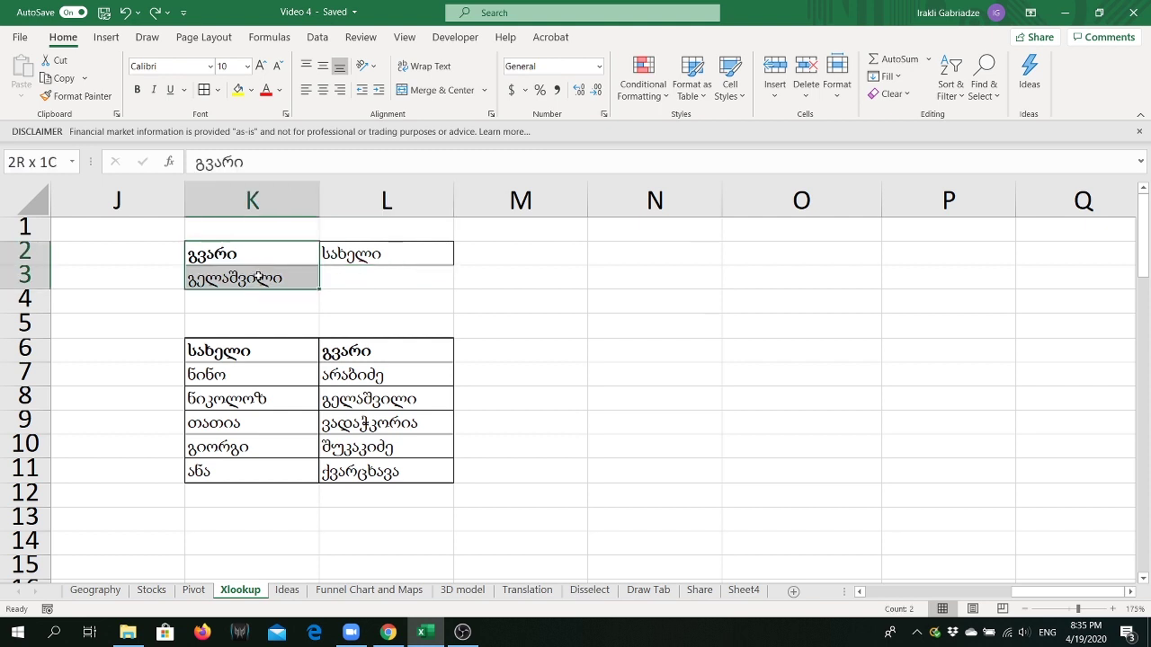
{"action": "left_click", "coordinate": [369, 276]}
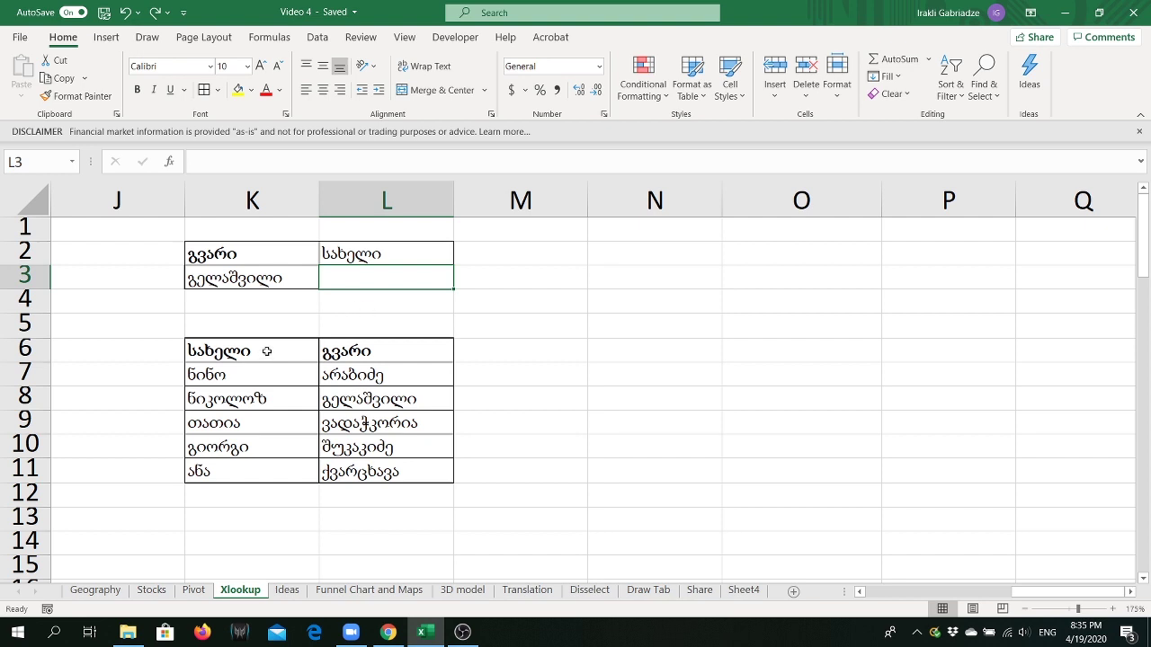
{"action": "left_click_drag", "start_coordinate": [267, 352], "coordinate": [363, 473]}
Enter =XLOOKUP(K3,L6:L11,K6:K11) in L3 to return the matching first name.
{"action": "type", "text": "=xl"}
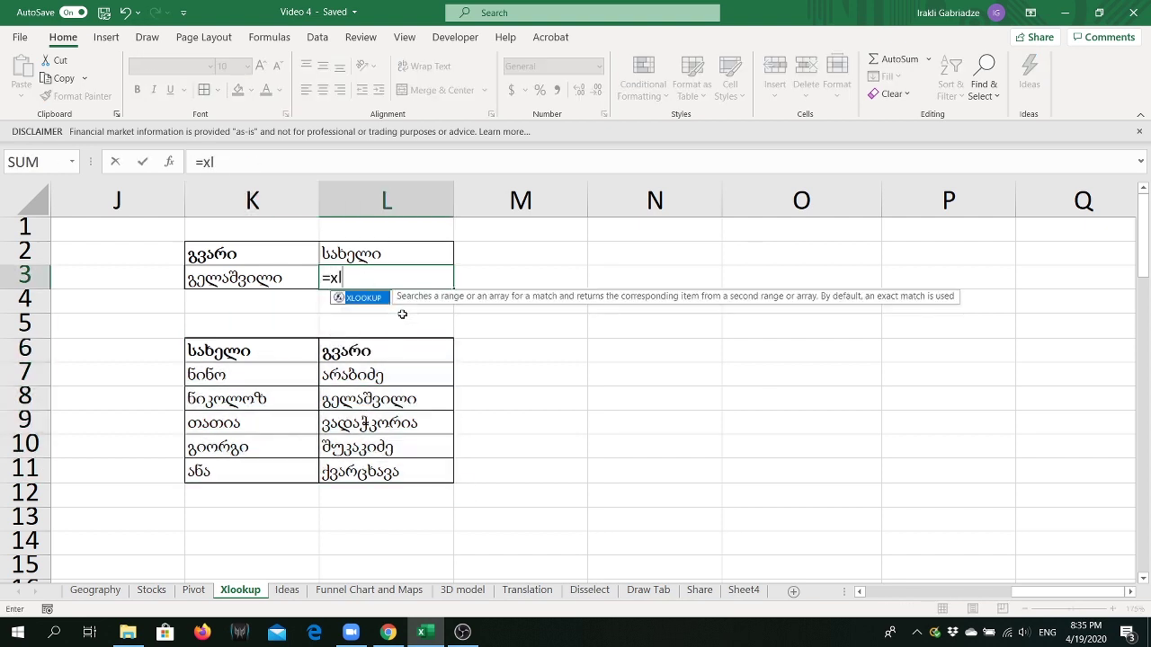
{"action": "key", "text": "Tab"}
{"action": "left_click", "coordinate": [250, 280]}
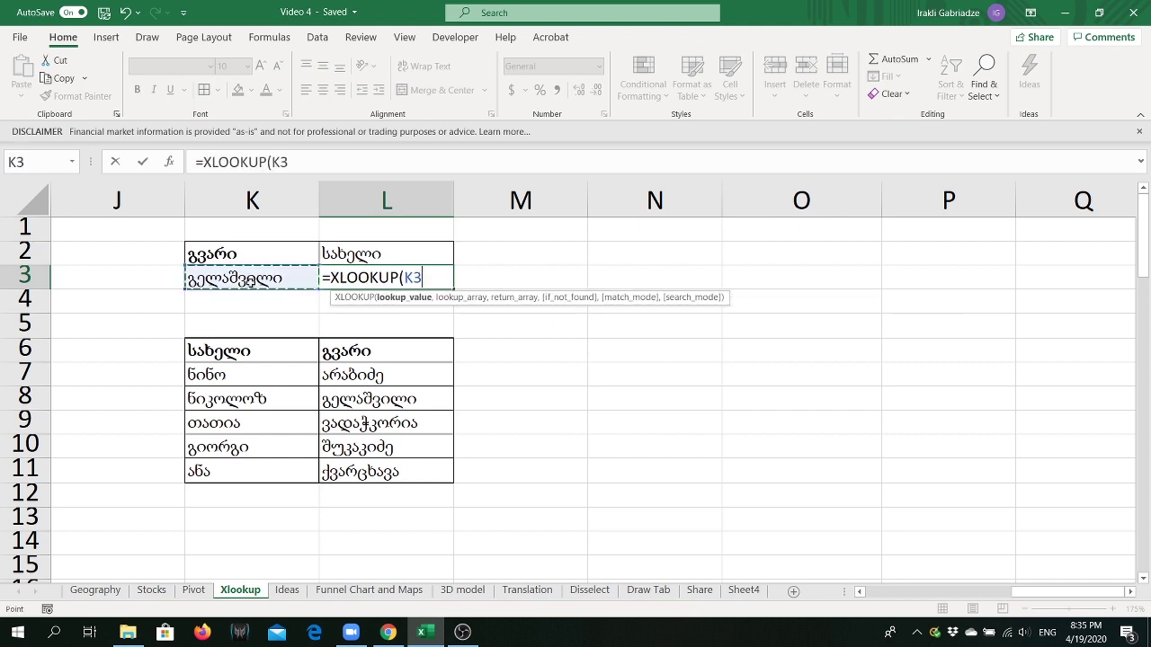
{"action": "type", "text": ","}
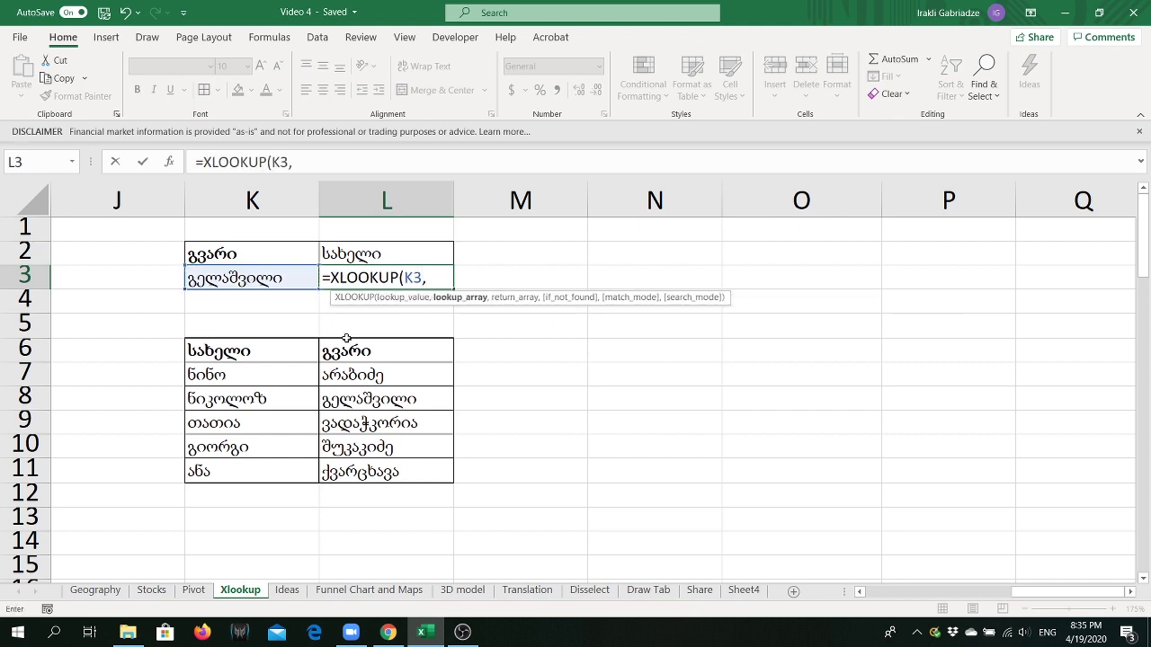
{"action": "left_click_drag", "start_coordinate": [346, 342], "coordinate": [385, 471]}
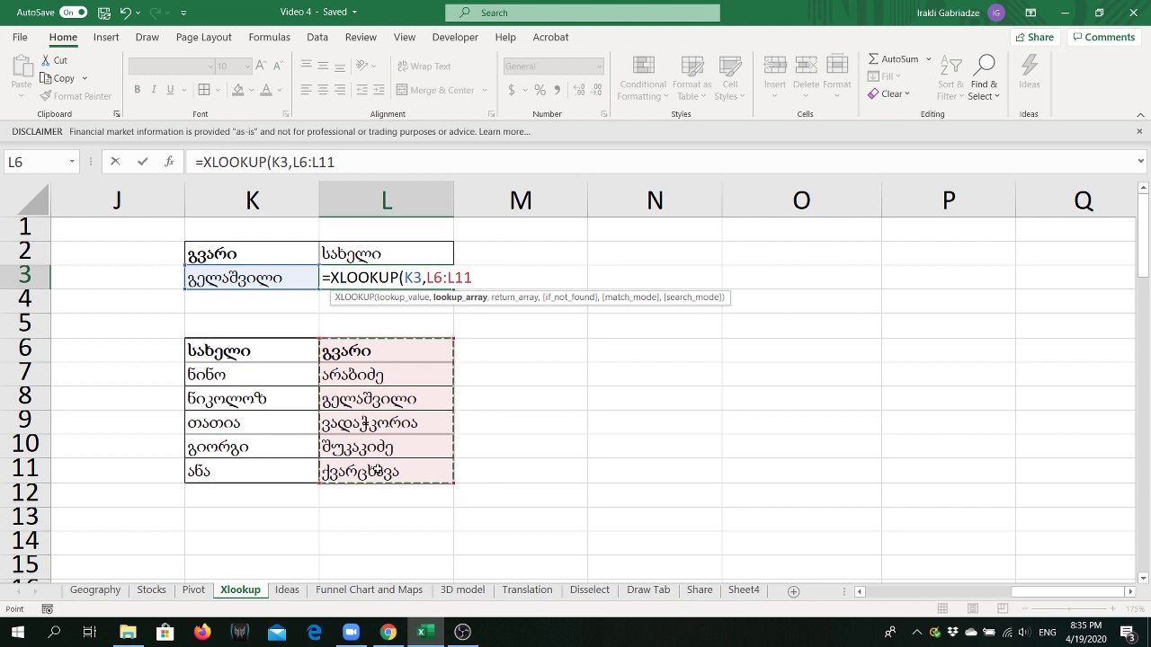
{"action": "type", "text": ","}
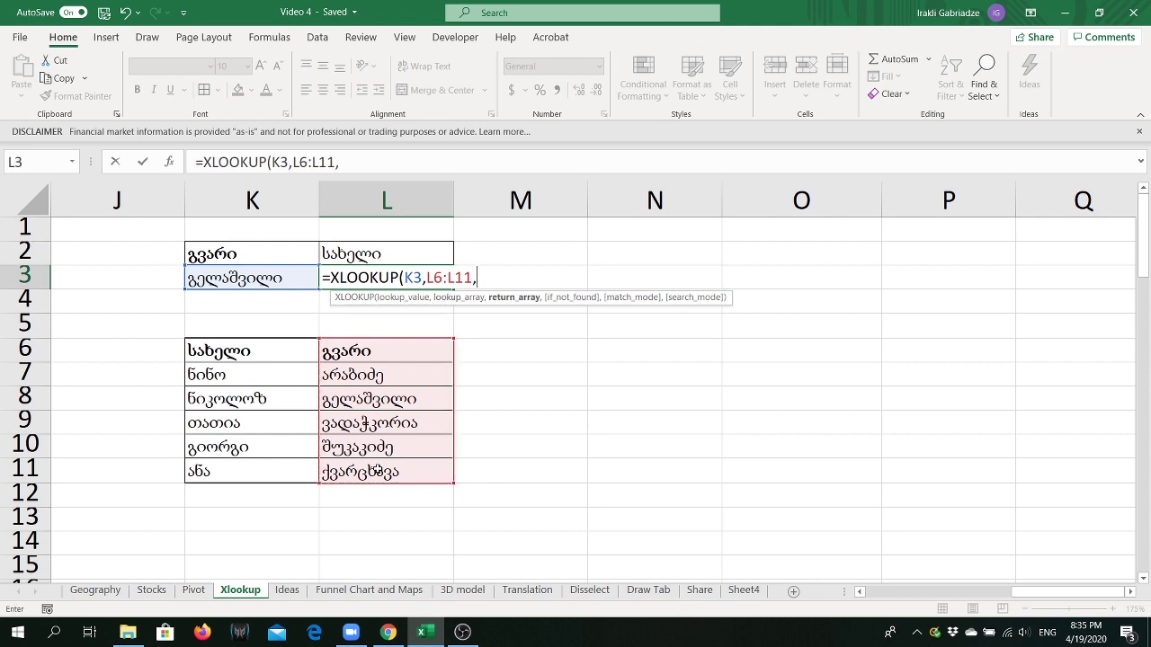
{"action": "left_click_drag", "start_coordinate": [253, 351], "coordinate": [250, 462]}
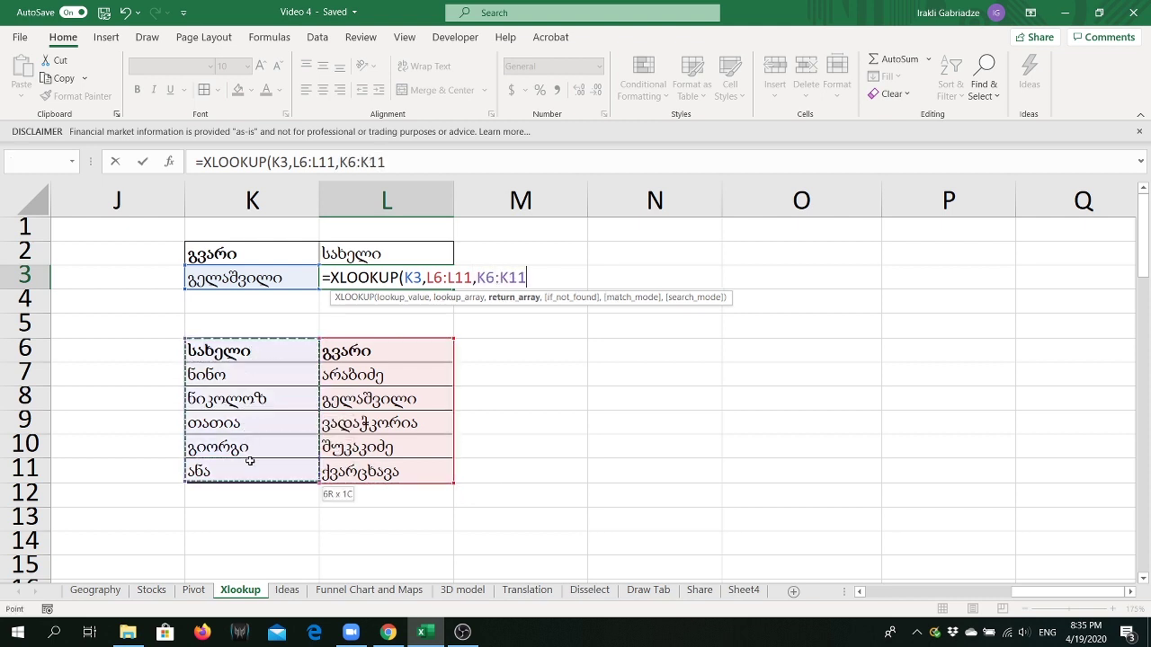
{"action": "key", "text": "Return"}
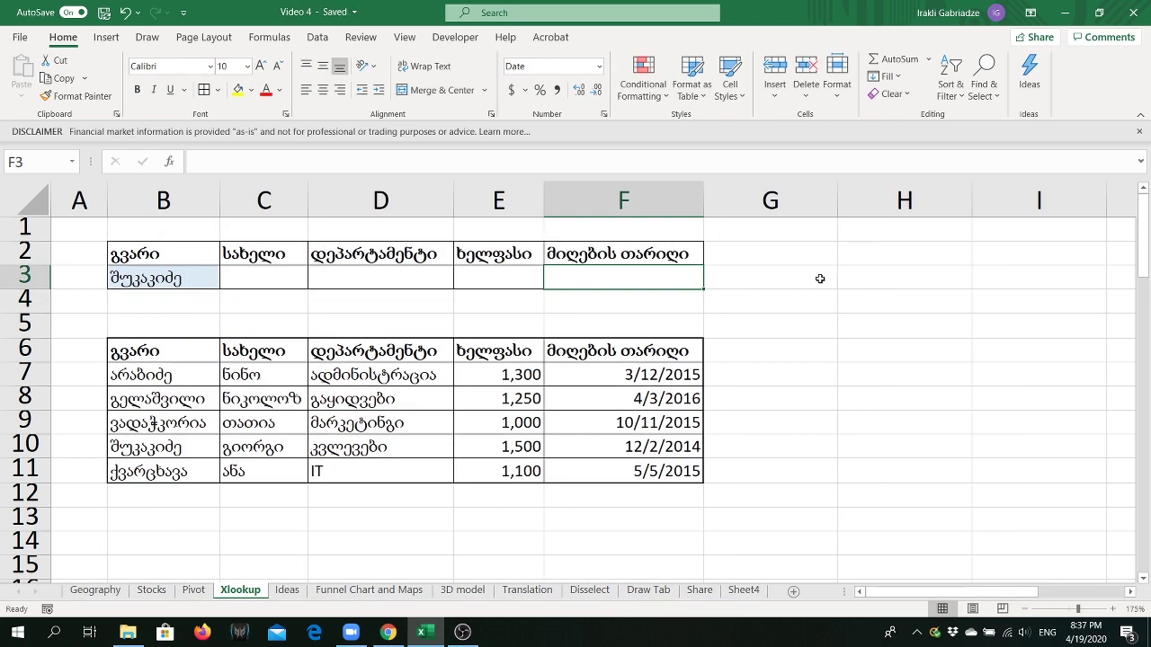
Select the surname in B3, the employee table B6:F11 and the empty result cells C3:F3.
{"action": "left_click", "coordinate": [152, 289]}
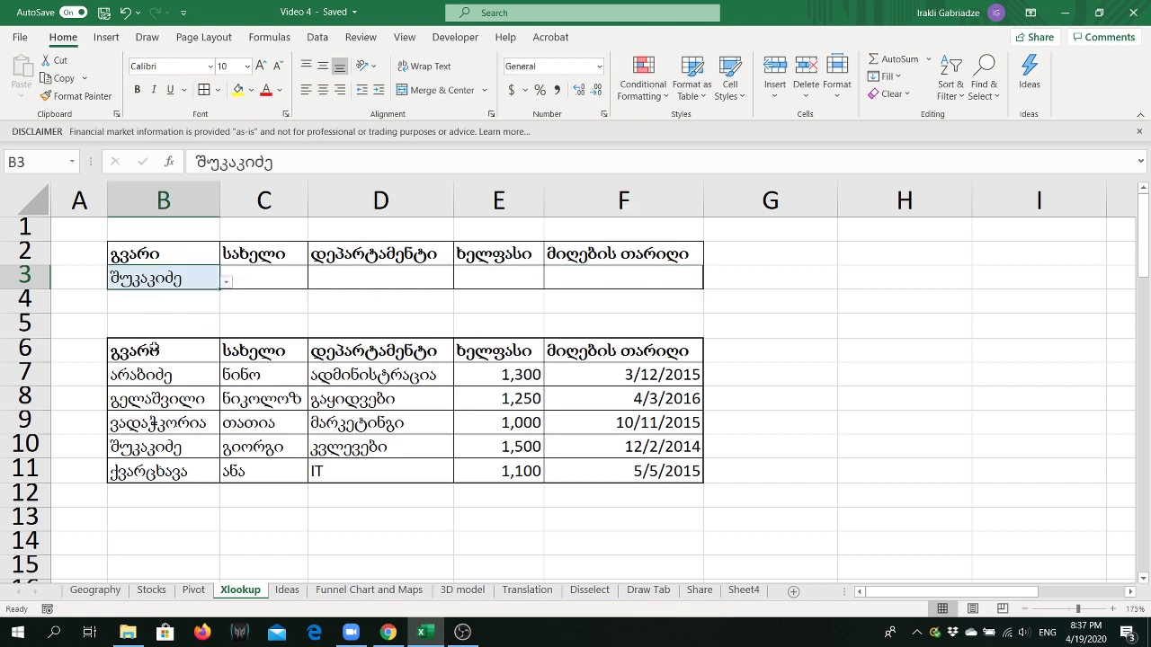
{"action": "left_click_drag", "start_coordinate": [153, 351], "coordinate": [629, 472]}
{"action": "left_click", "coordinate": [263, 278]}
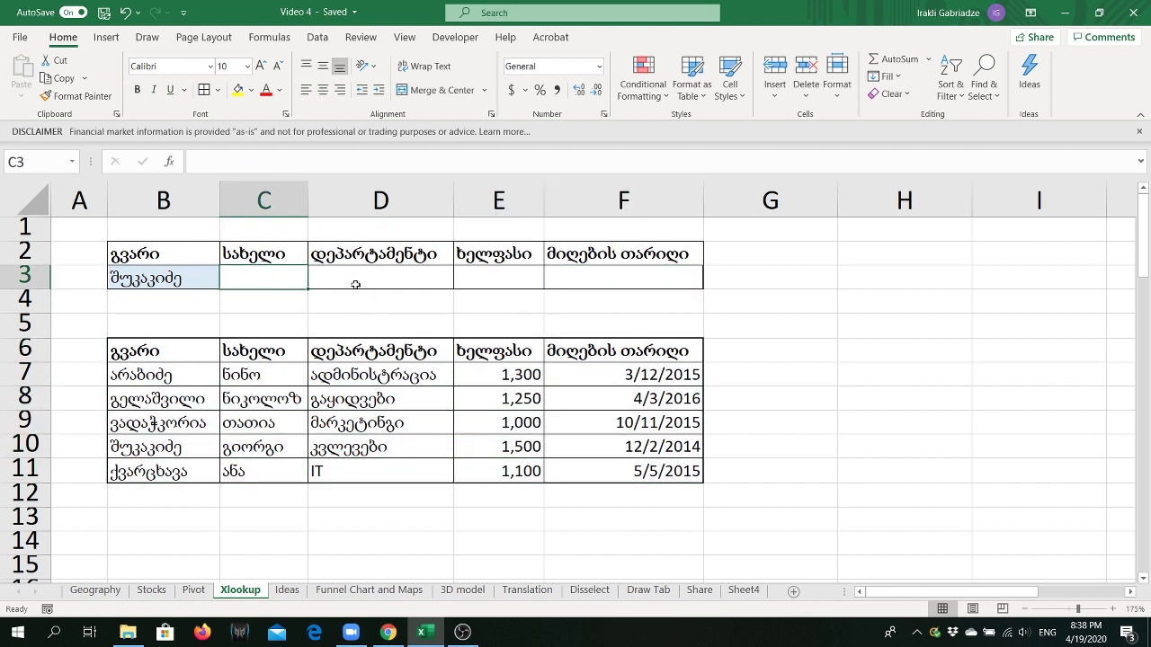
{"action": "left_click", "coordinate": [360, 285]}
{"action": "left_click", "coordinate": [478, 286]}
{"action": "left_click", "coordinate": [581, 286]}
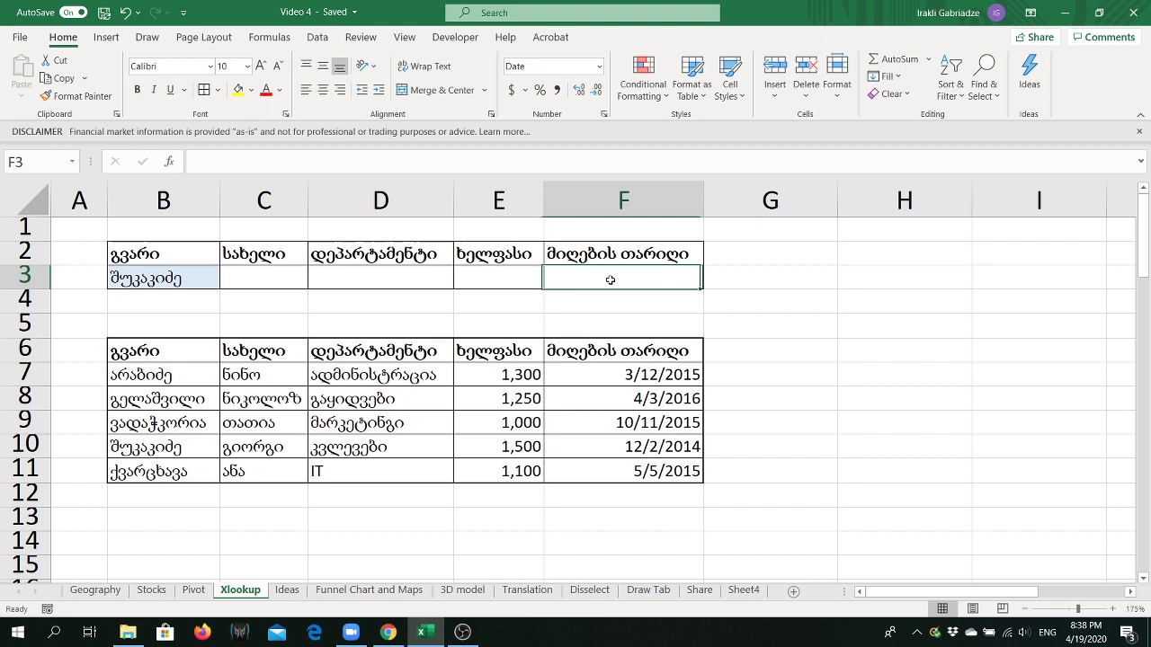
Enter =XLOOKUP(B3,B6:B11,C6:F11) in C3 to fill the employee's details across C3:F3.
{"action": "left_click", "coordinate": [280, 281]}
{"action": "type", "text": "=x"}
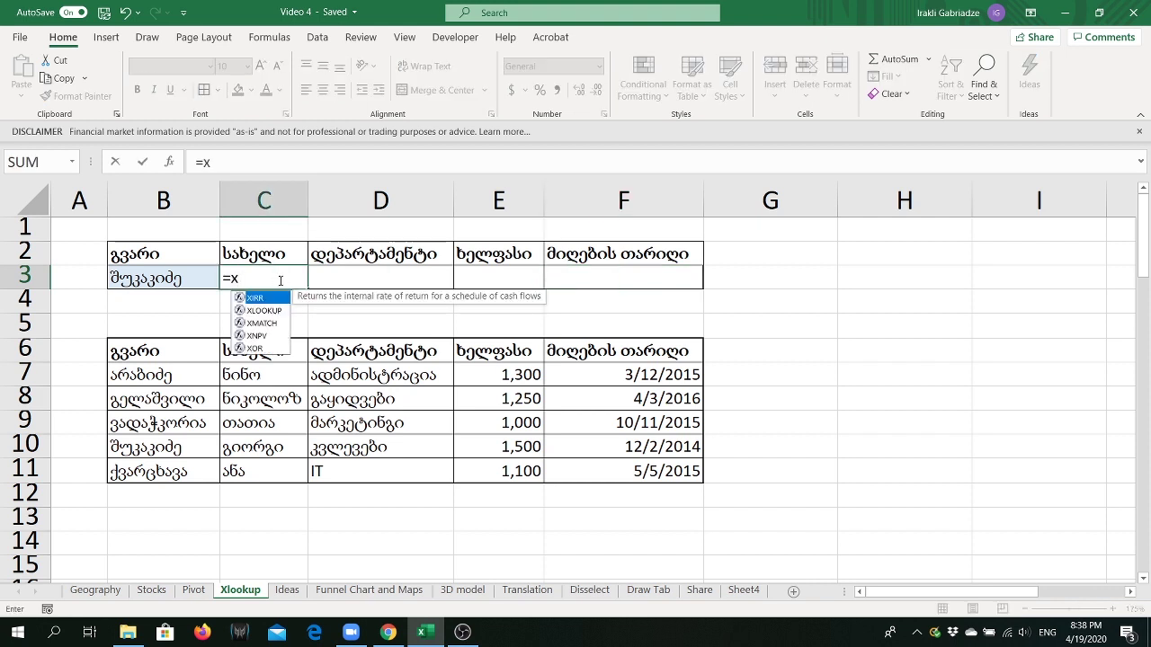
{"action": "key", "text": "Down"}
{"action": "key", "text": "Tab"}
{"action": "left_click", "coordinate": [171, 276]}
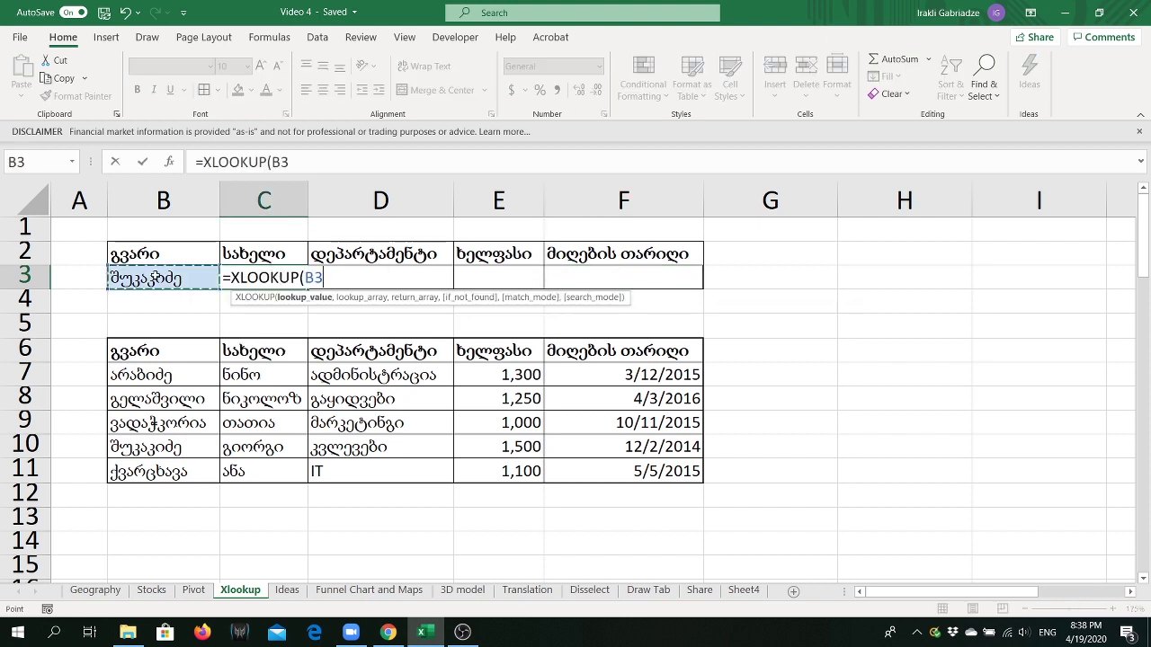
{"action": "type", "text": ","}
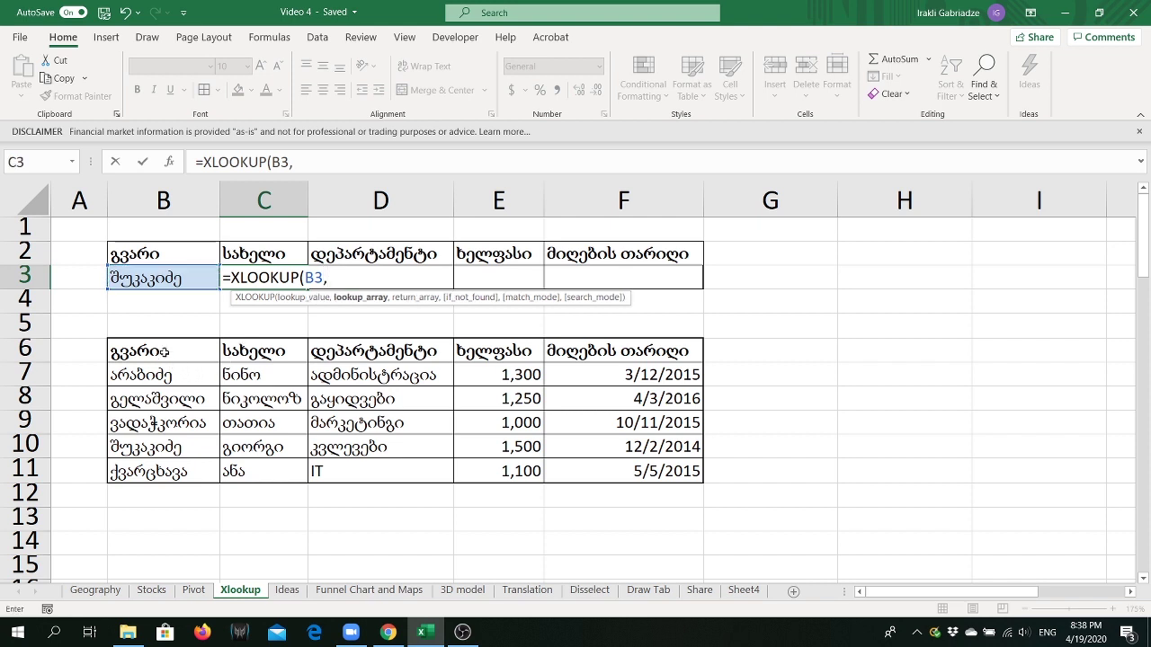
{"action": "left_click_drag", "start_coordinate": [167, 353], "coordinate": [164, 471]}
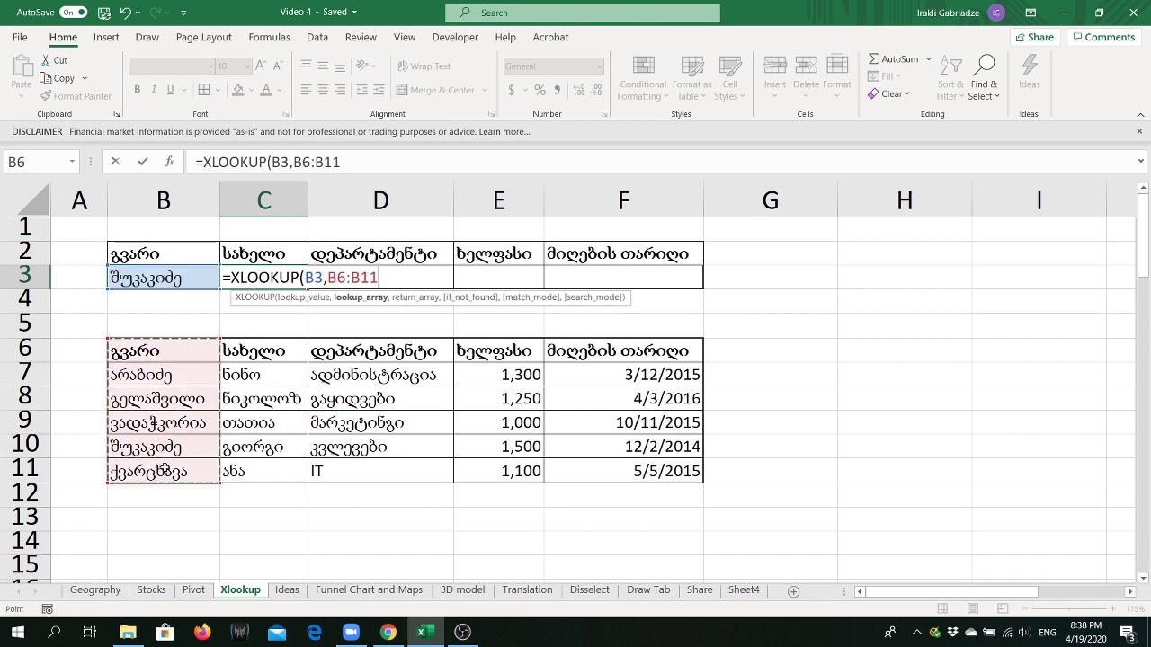
{"action": "type", "text": ","}
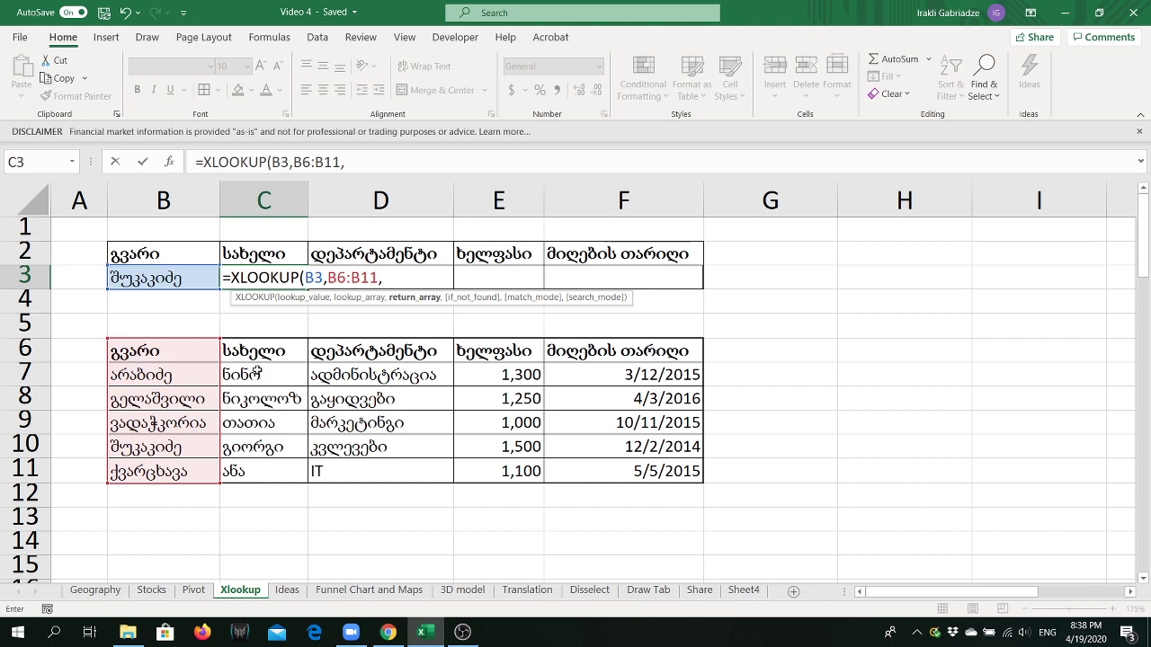
{"action": "mouse_move", "coordinate": [250, 353]}
{"action": "left_mouse_down"}
{"action": "mouse_move", "coordinate": [592, 459]}
{"action": "mouse_move", "coordinate": [594, 470]}
{"action": "left_mouse_up"}
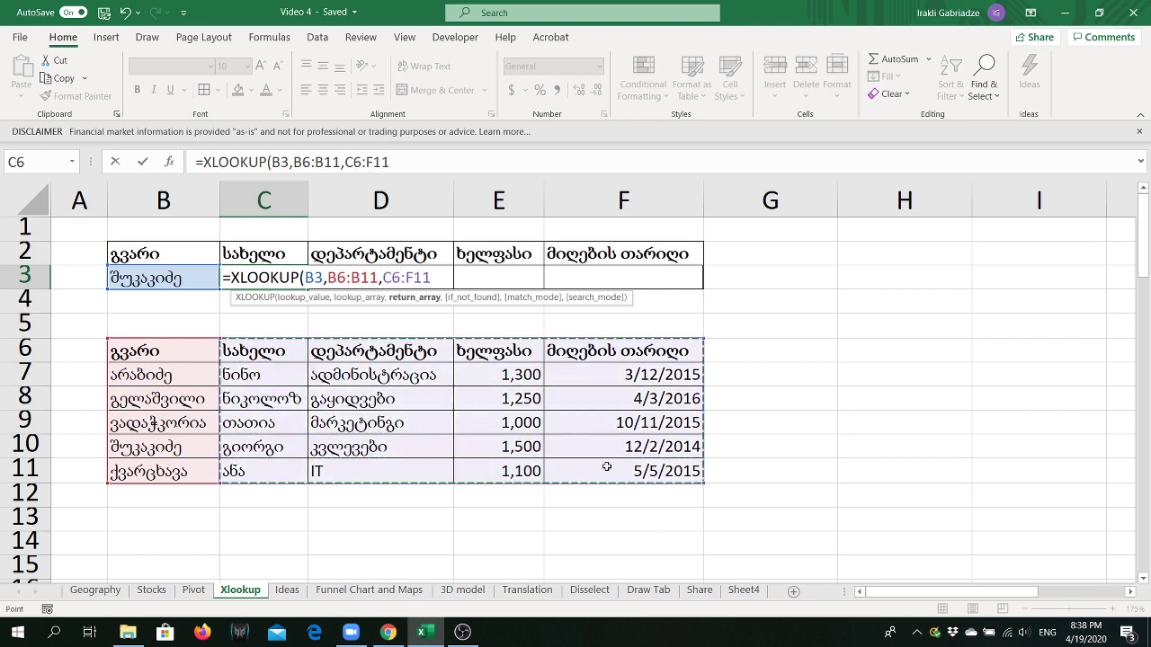
{"action": "key", "text": "Return"}
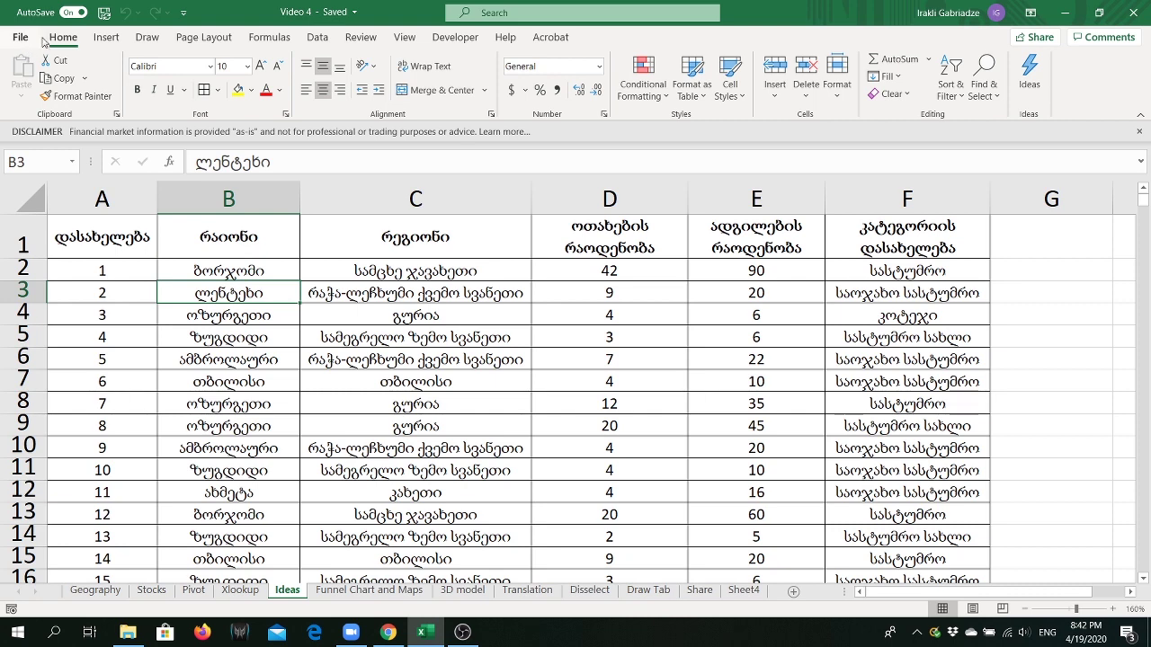
Run Ideas on the accommodation data and insert its suggested region PivotChart on a new Idea1 sheet.
{"action": "left_click", "coordinate": [1028, 79]}
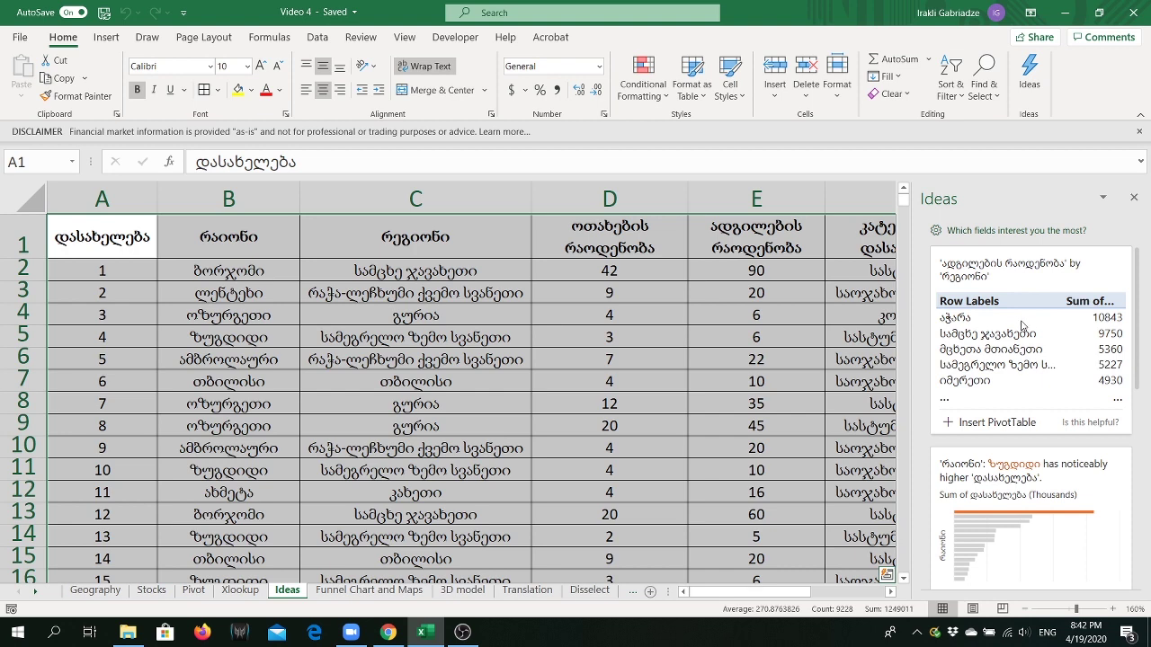
{"action": "scroll", "coordinate": [1025, 333], "scroll_direction": "down", "scroll_amount": 1}
{"action": "scroll", "coordinate": [1008, 452], "scroll_direction": "down", "scroll_amount": 1}
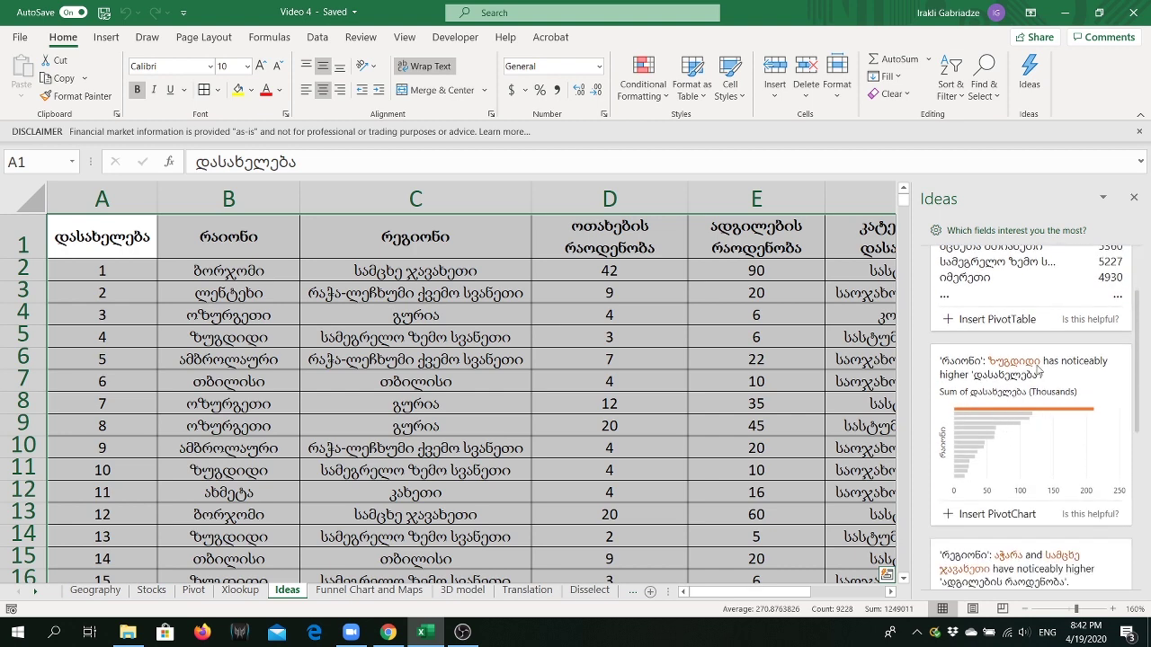
{"action": "scroll", "coordinate": [1003, 430], "scroll_direction": "down", "scroll_amount": 2}
{"action": "scroll", "coordinate": [984, 490], "scroll_direction": "down", "scroll_amount": 1}
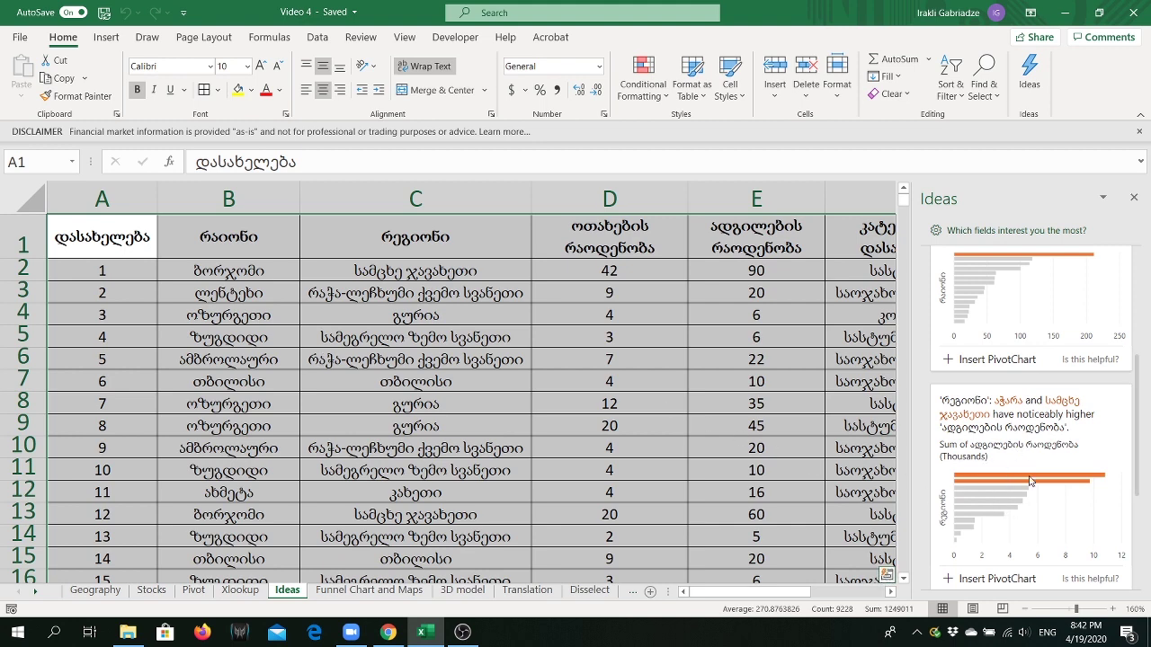
{"action": "scroll", "coordinate": [1014, 441], "scroll_direction": "down", "scroll_amount": 1}
{"action": "left_click", "coordinate": [984, 532]}
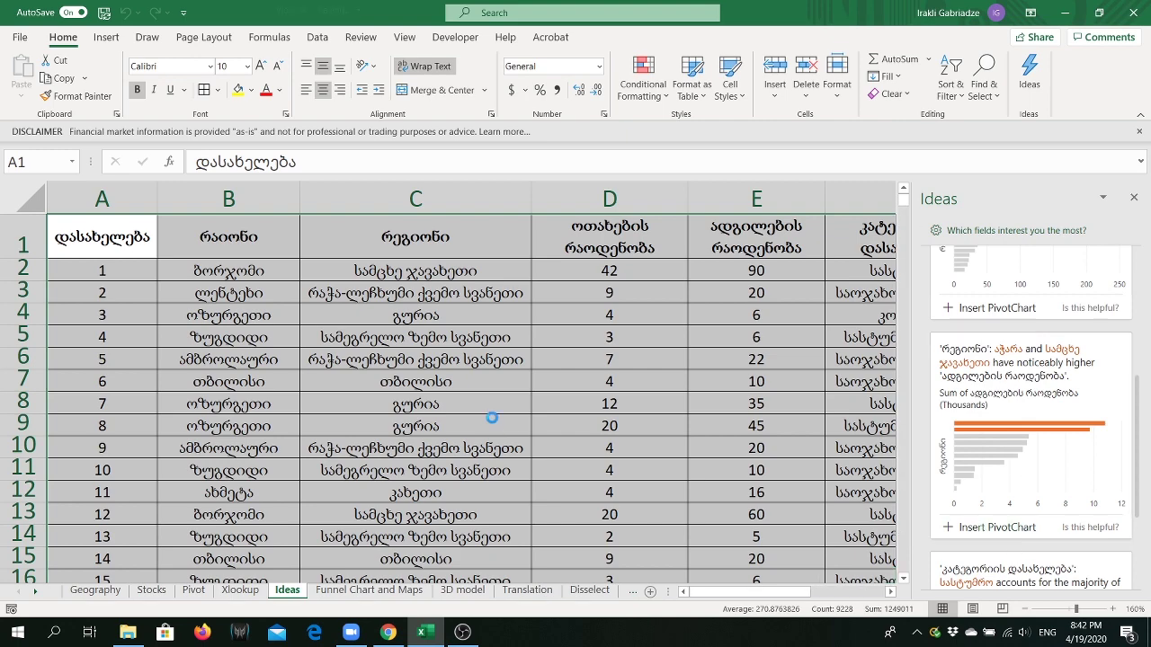
{"action": "left_click", "coordinate": [596, 257]}
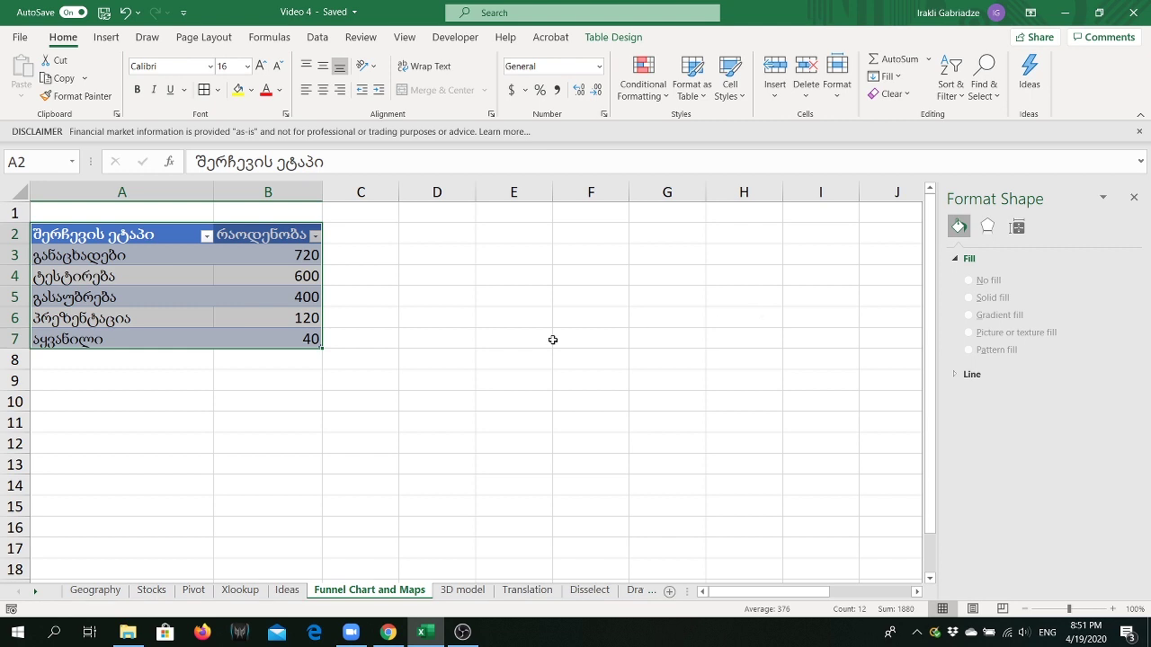
Insert a Funnel chart of A2:B7 from Recommended Charts and drag its corner to enlarge it.
{"action": "left_click", "coordinate": [145, 233]}
{"action": "left_click_drag", "start_coordinate": [146, 234], "coordinate": [311, 339]}
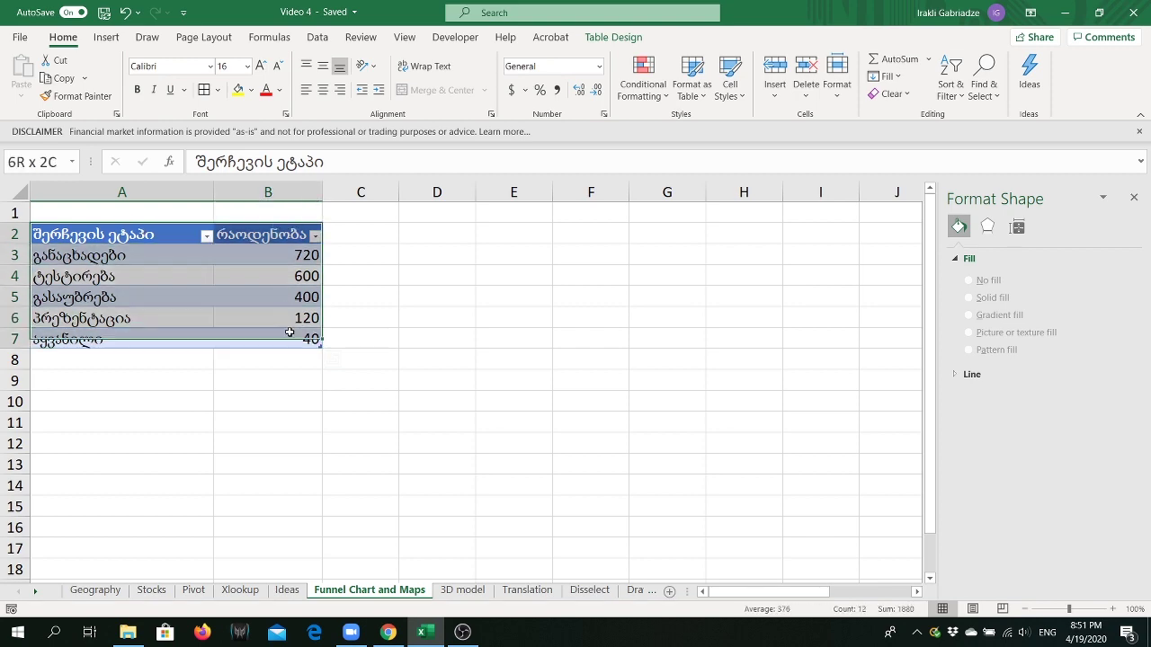
{"action": "left_click", "coordinate": [108, 37]}
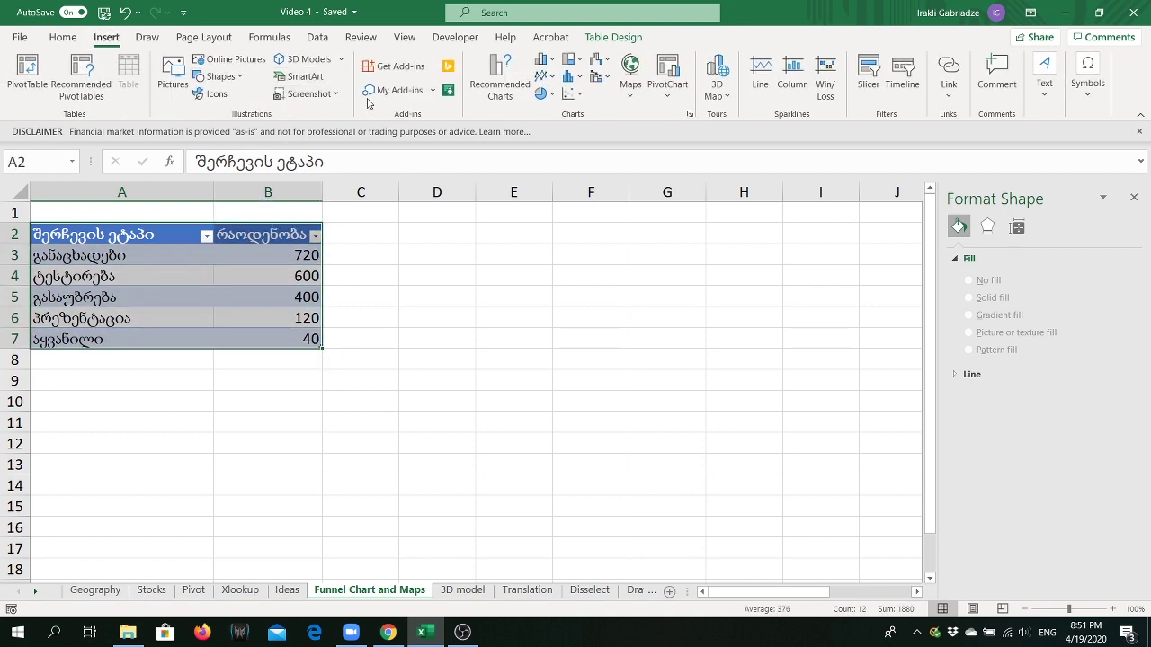
{"action": "left_click", "coordinate": [493, 85]}
{"action": "left_click", "coordinate": [421, 402]}
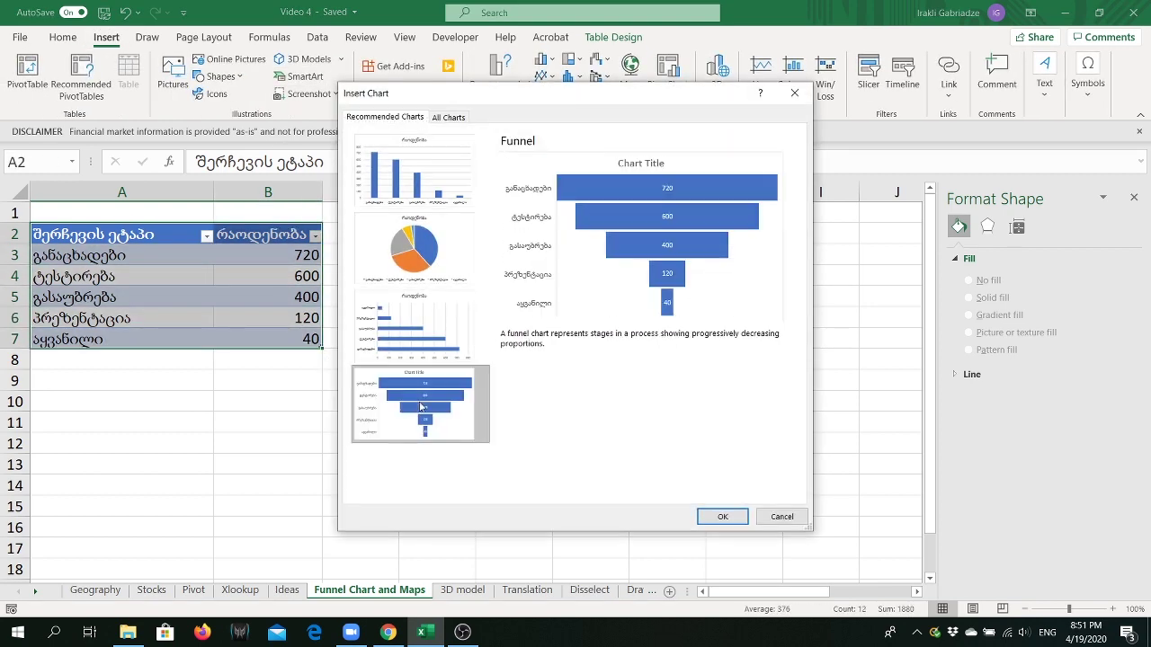
{"action": "left_click", "coordinate": [724, 516]}
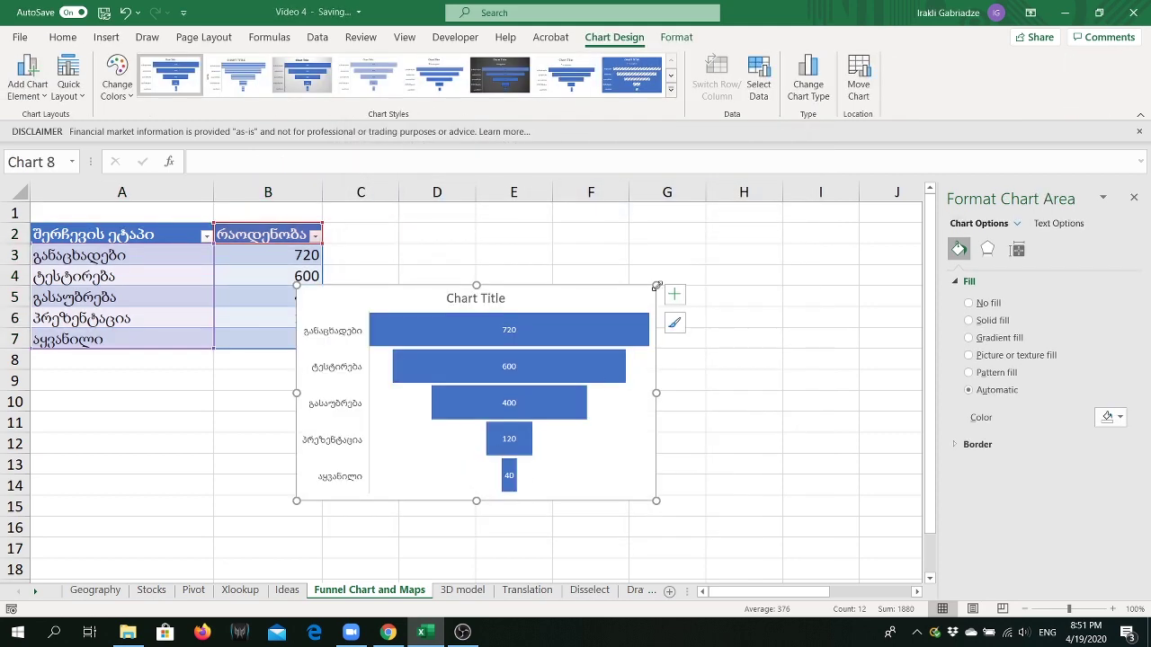
{"action": "left_click_drag", "start_coordinate": [657, 286], "coordinate": [760, 232]}
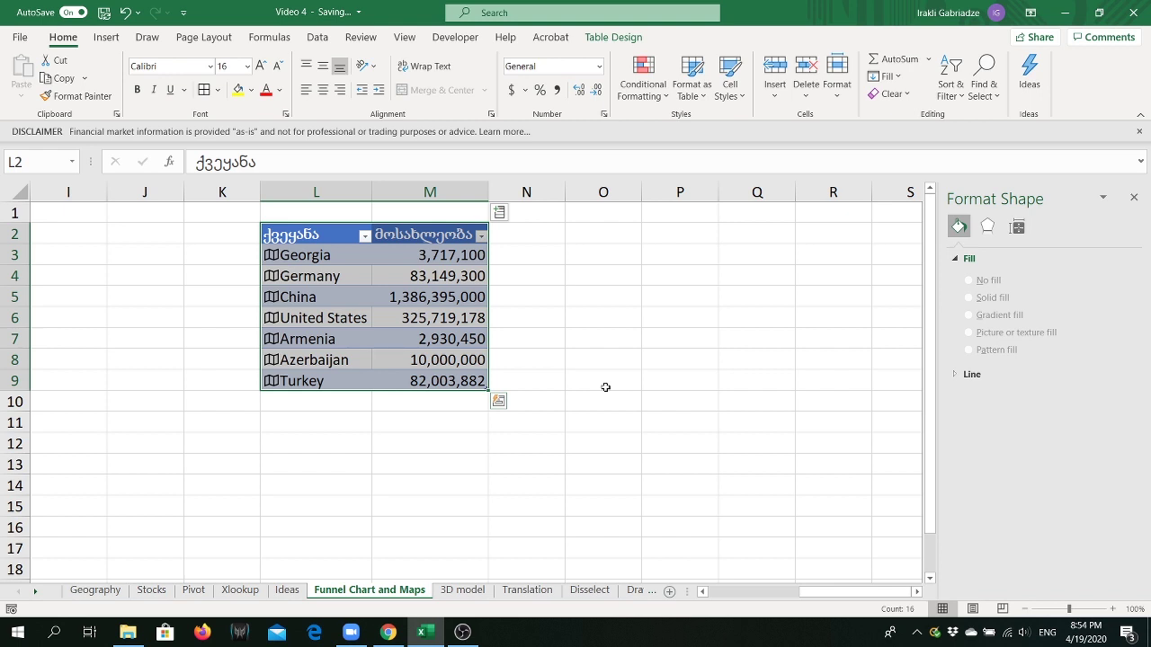
Insert a Filled Map chart of the country populations in L2:M9 from Recommended Charts.
{"action": "left_click", "coordinate": [336, 278]}
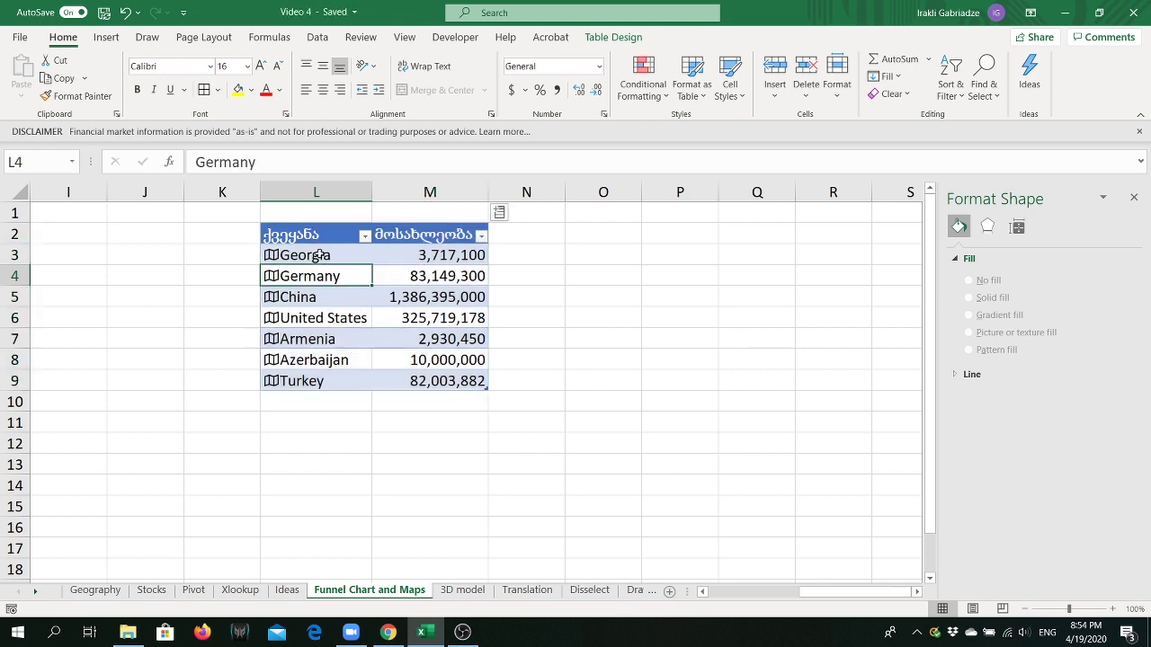
{"action": "mouse_move", "coordinate": [315, 236]}
{"action": "left_mouse_down"}
{"action": "mouse_move", "coordinate": [432, 297]}
{"action": "mouse_move", "coordinate": [431, 381]}
{"action": "left_mouse_up"}
{"action": "left_click", "coordinate": [106, 37]}
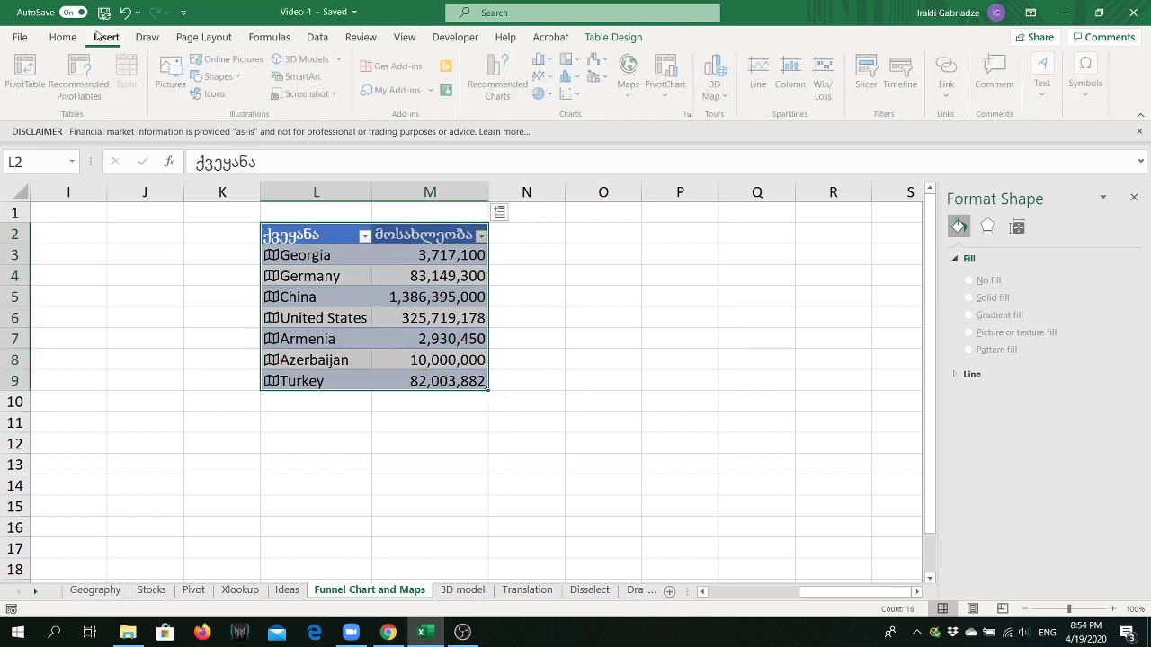
{"action": "left_click", "coordinate": [500, 79]}
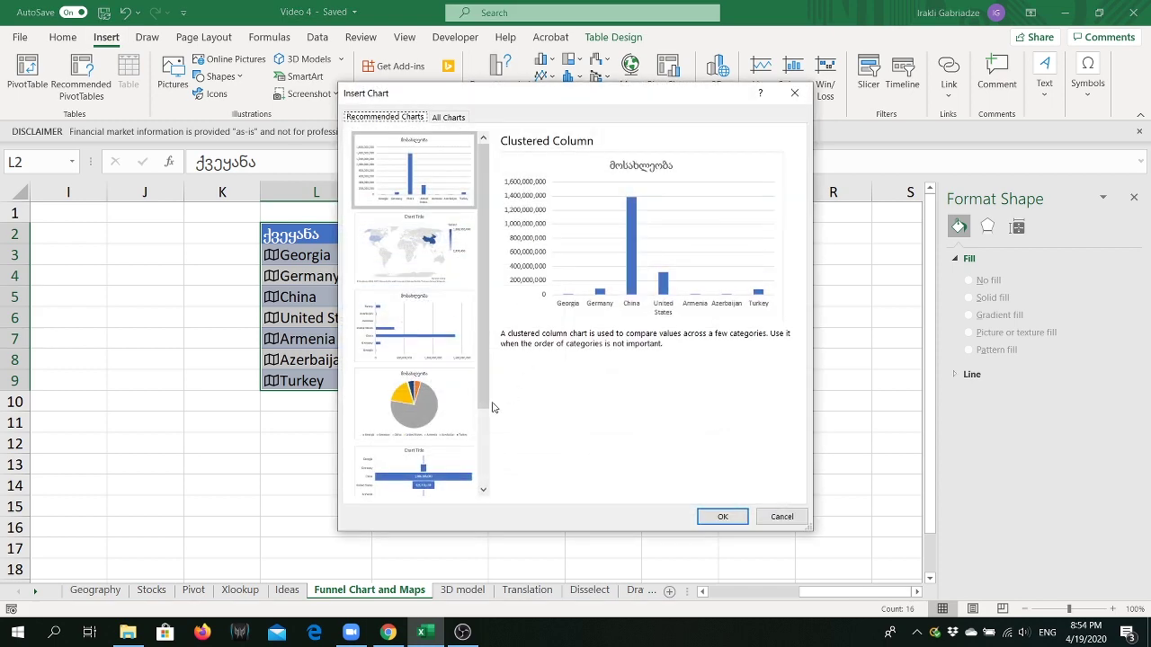
{"action": "left_click", "coordinate": [413, 256]}
{"action": "left_click", "coordinate": [716, 518]}
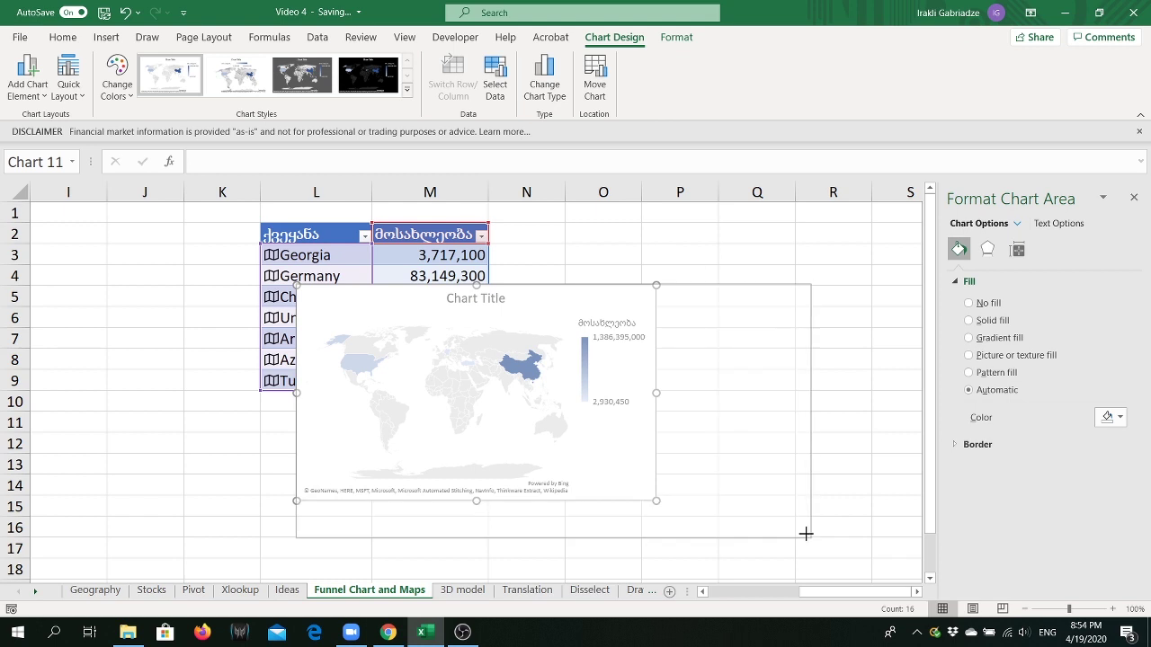
Enlarge the map chart and move it beside the country table.
{"action": "left_click_drag", "start_coordinate": [679, 507], "coordinate": [810, 537]}
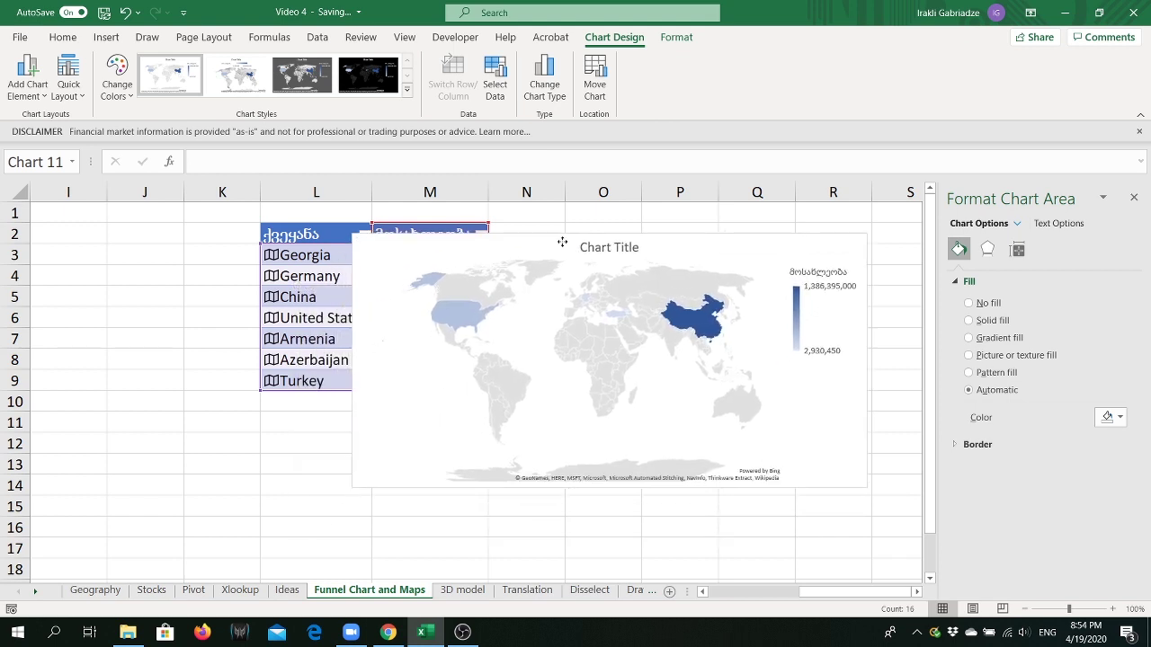
{"action": "left_click_drag", "start_coordinate": [505, 295], "coordinate": [566, 236]}
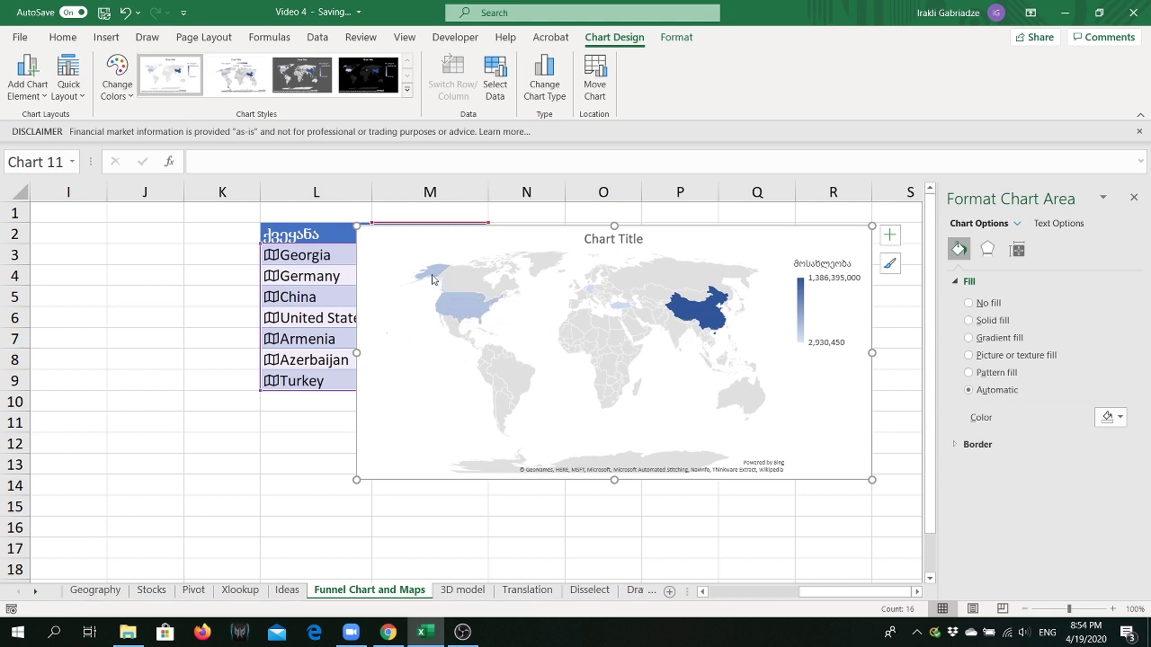
{"action": "left_click_drag", "start_coordinate": [388, 241], "coordinate": [245, 257]}
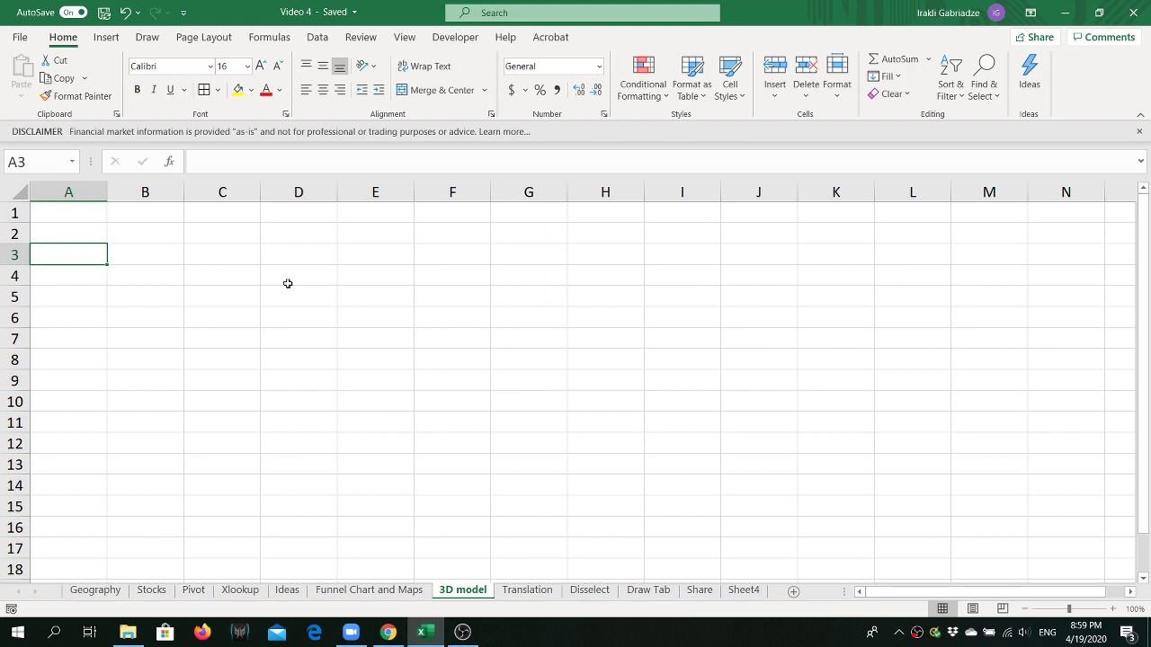
Insert the animated drone stock 3D model, move it to around D4, enlarge it and turn it three-quarter.
{"action": "left_click", "coordinate": [106, 39]}
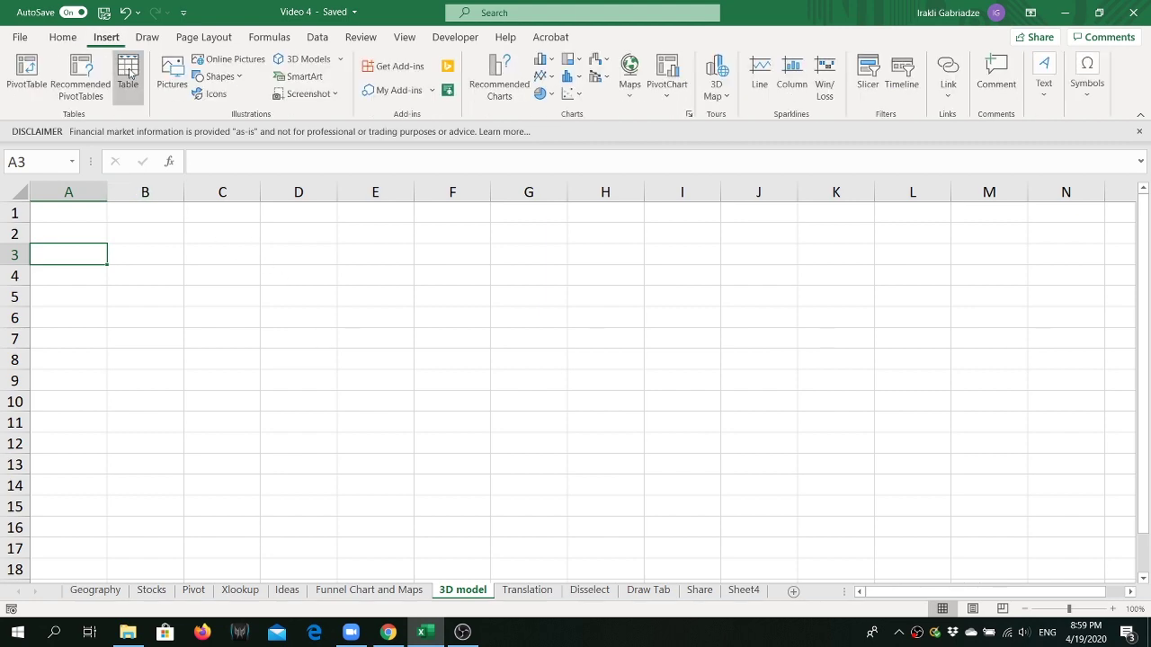
{"action": "left_click", "coordinate": [309, 59]}
{"action": "left_click", "coordinate": [301, 83]}
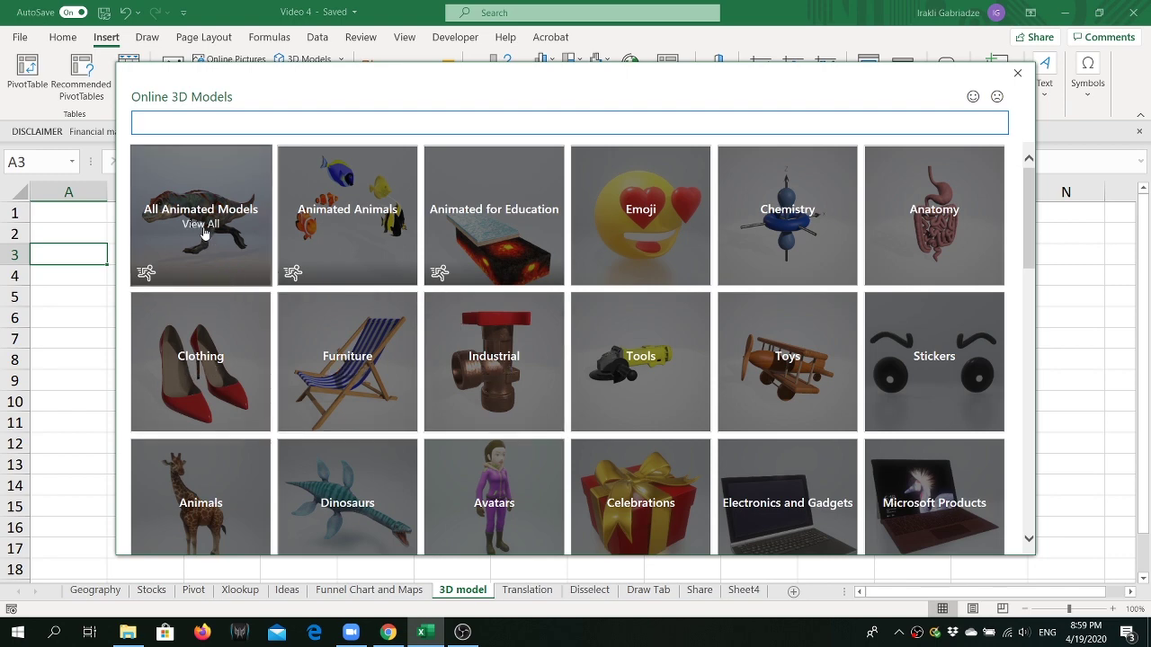
{"action": "left_click", "coordinate": [204, 233]}
{"action": "scroll", "coordinate": [510, 326], "scroll_direction": "down", "scroll_amount": 2}
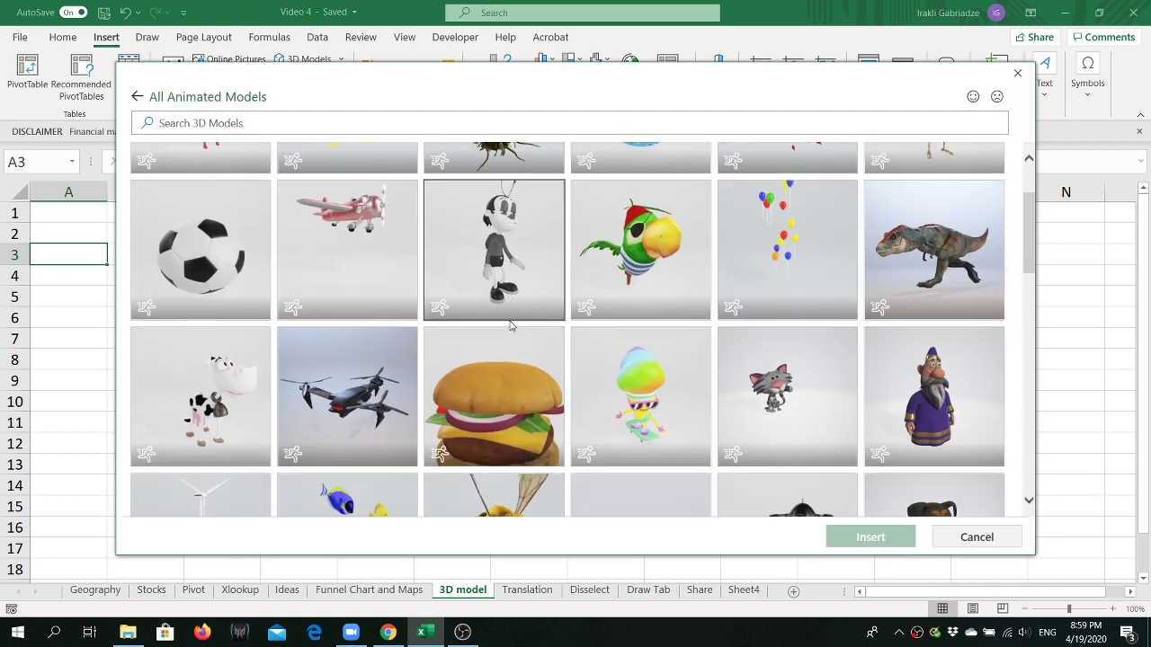
{"action": "left_click", "coordinate": [334, 378]}
{"action": "left_click", "coordinate": [863, 538]}
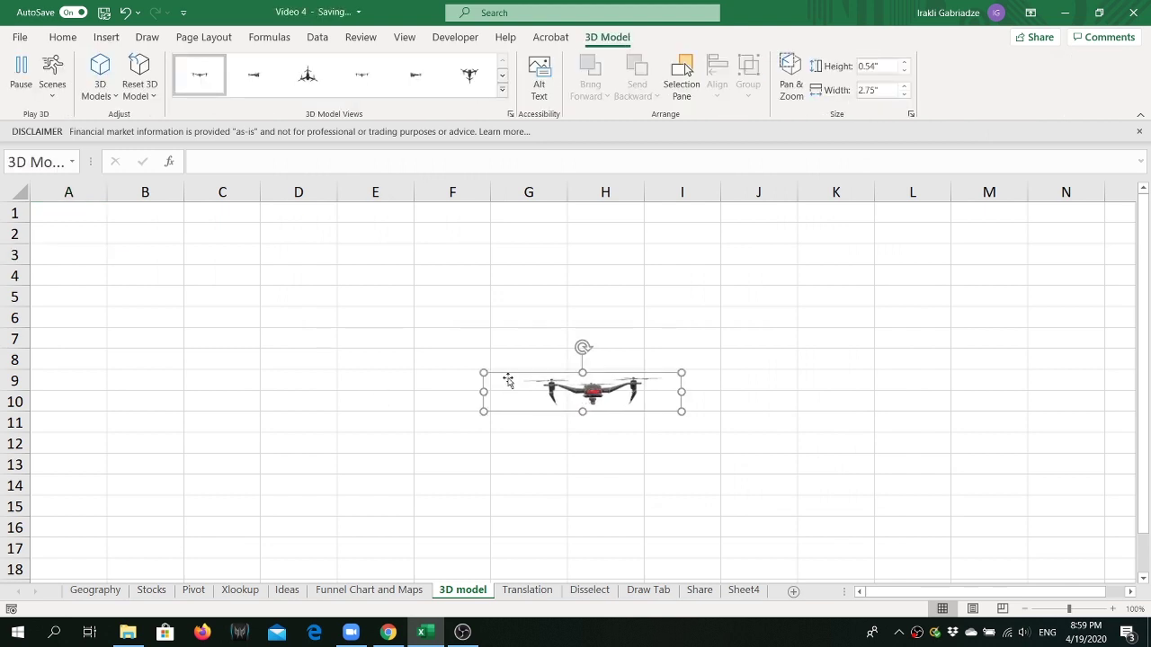
{"action": "left_click_drag", "start_coordinate": [508, 379], "coordinate": [294, 276]}
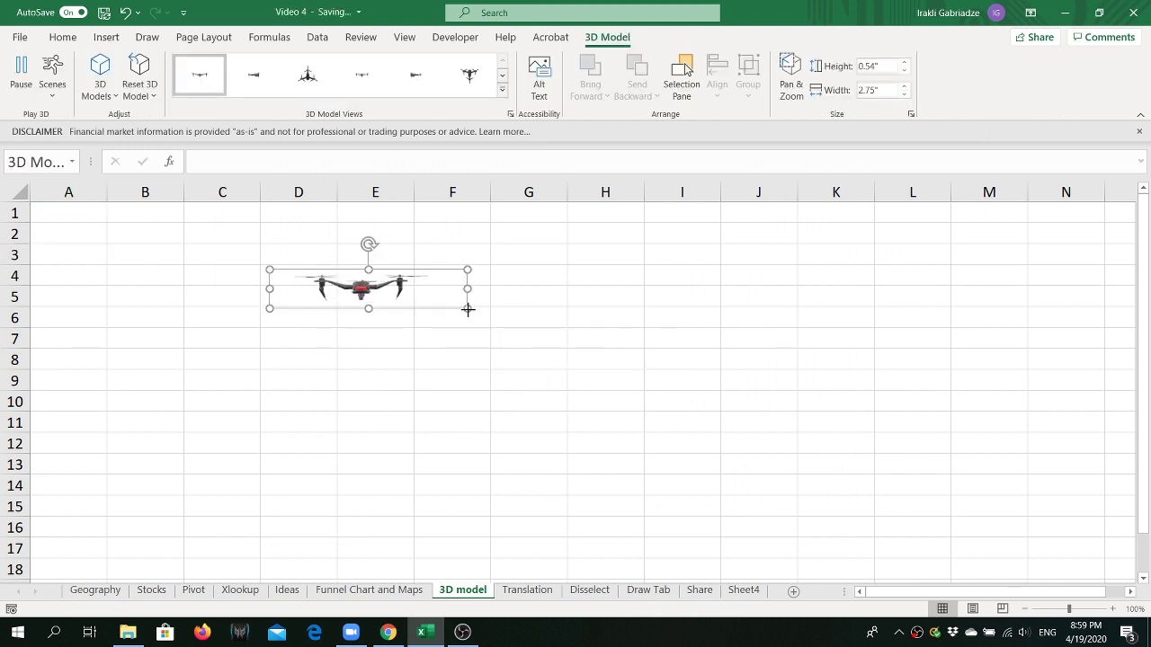
{"action": "mouse_move", "coordinate": [468, 308]}
{"action": "left_mouse_down"}
{"action": "mouse_move", "coordinate": [689, 349]}
{"action": "mouse_move", "coordinate": [364, 392]}
{"action": "mouse_move", "coordinate": [383, 404]}
{"action": "left_mouse_up"}
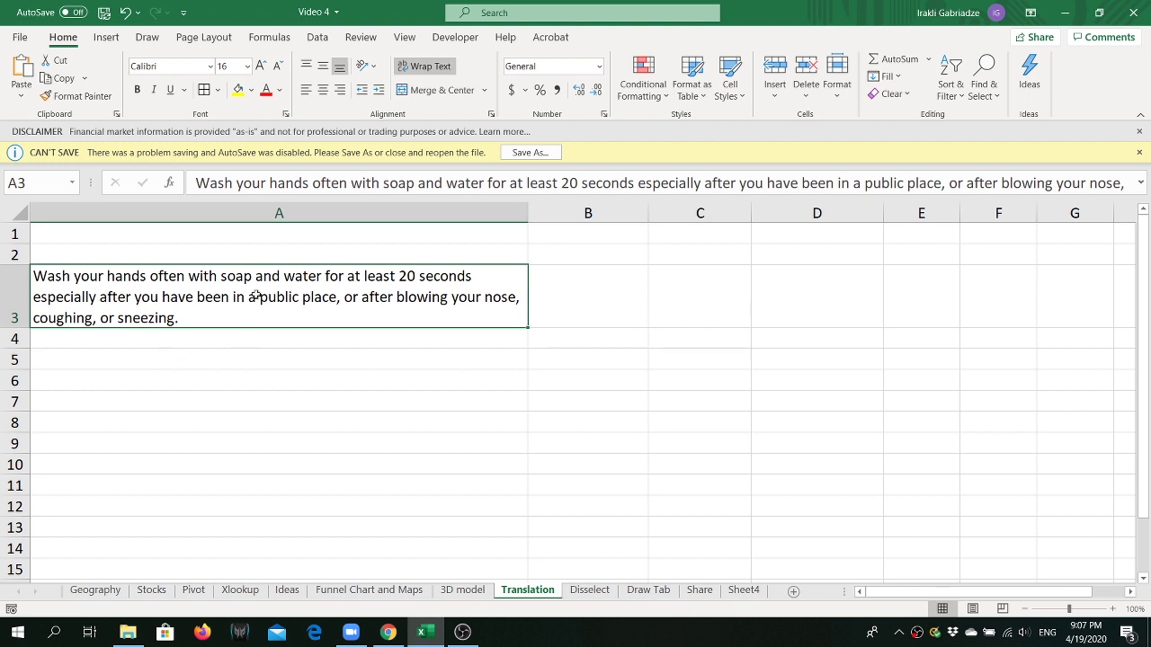
Open the Translator for A3's hand-washing text, browse the target languages, then dismiss the list.
{"action": "left_click", "coordinate": [361, 37]}
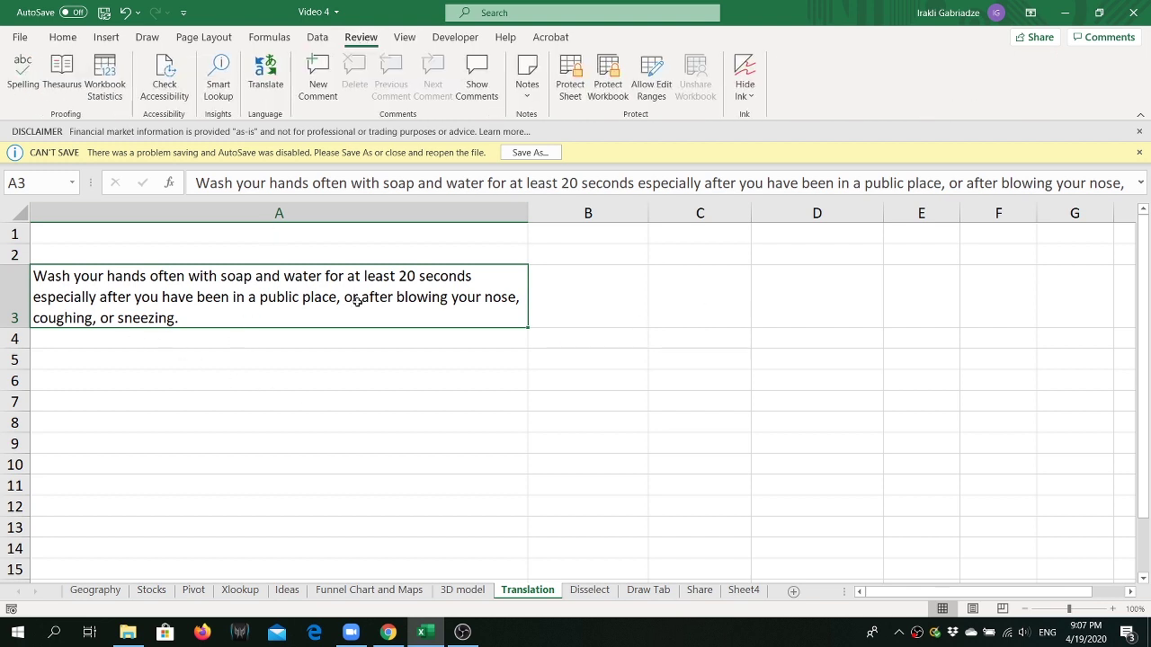
{"action": "left_click", "coordinate": [266, 72]}
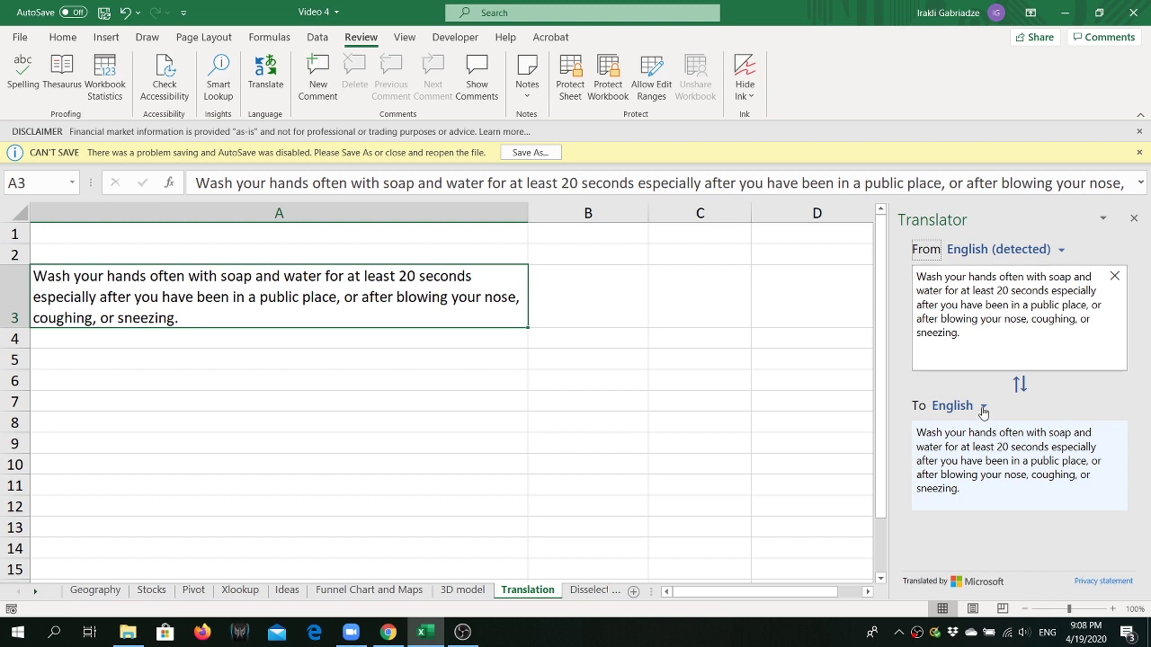
{"action": "left_click", "coordinate": [983, 409]}
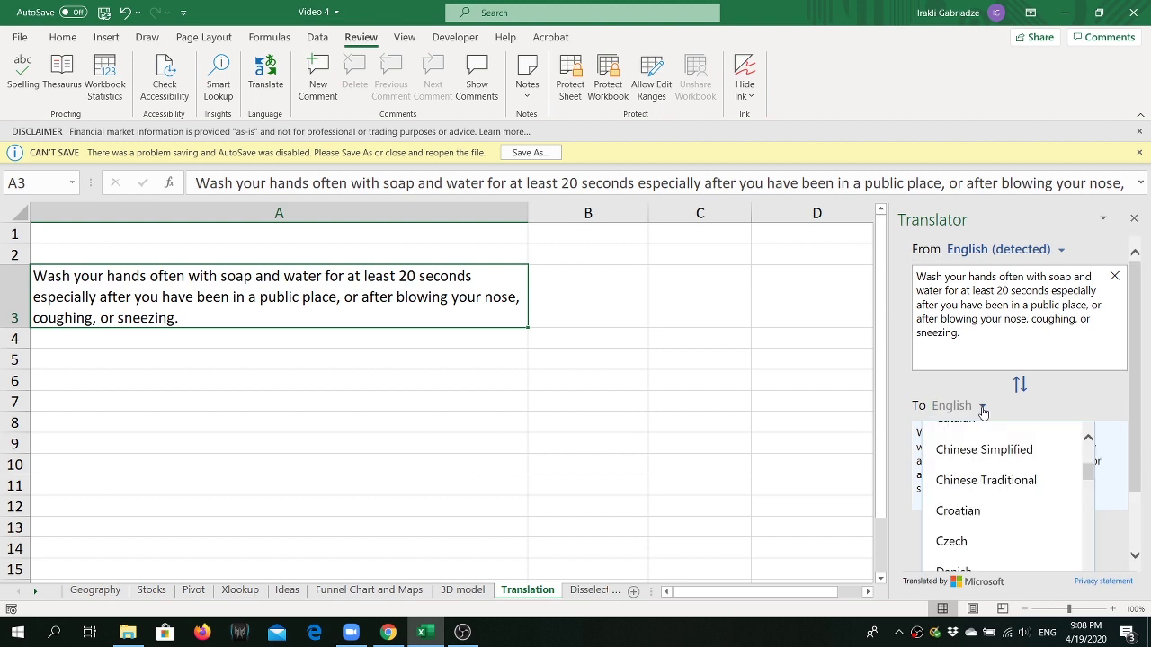
{"action": "type", "text": "u"}
{"action": "key", "text": "Escape"}
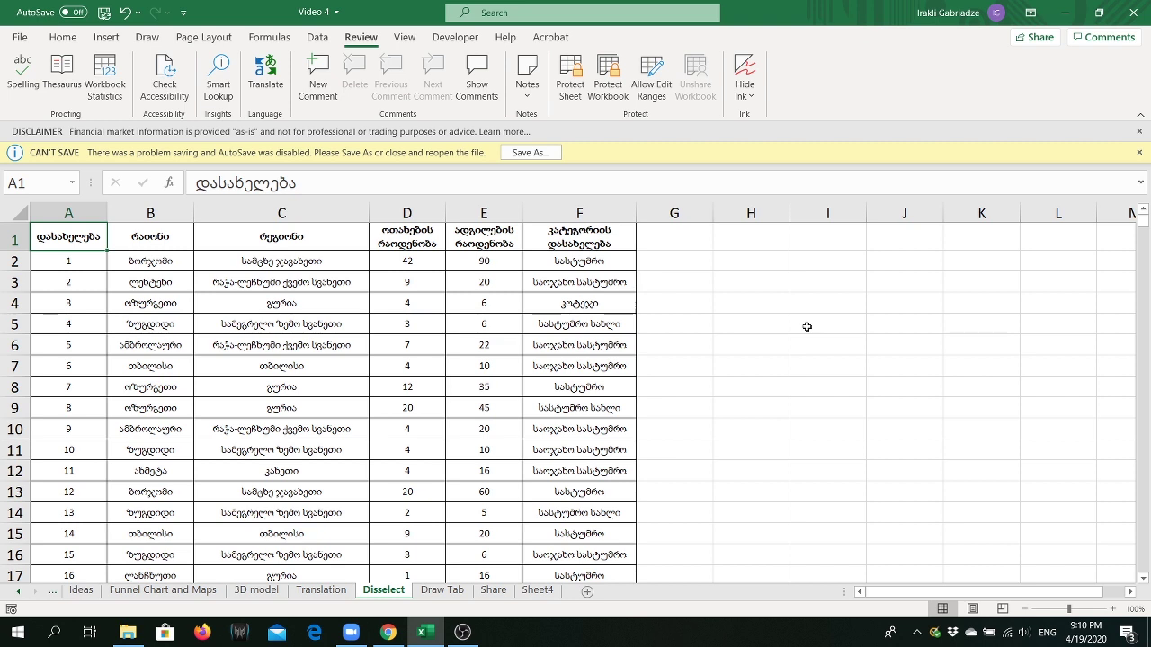
Select rows 1–2 and 6–7 together, then drop row 7 from the selection.
{"action": "left_click", "coordinate": [14, 247]}
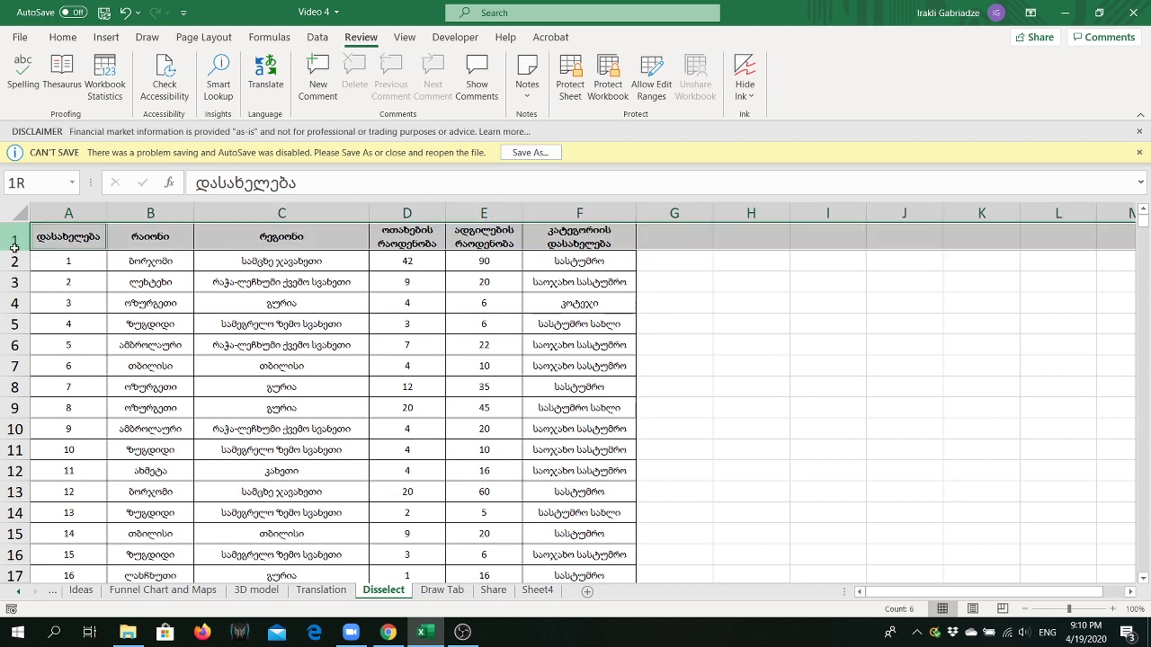
{"action": "left_click_drag", "start_coordinate": [14, 246], "coordinate": [14, 261]}
{"action": "left_click_drag", "start_coordinate": [15, 366], "coordinate": [14, 387], "text": "ctrl"}
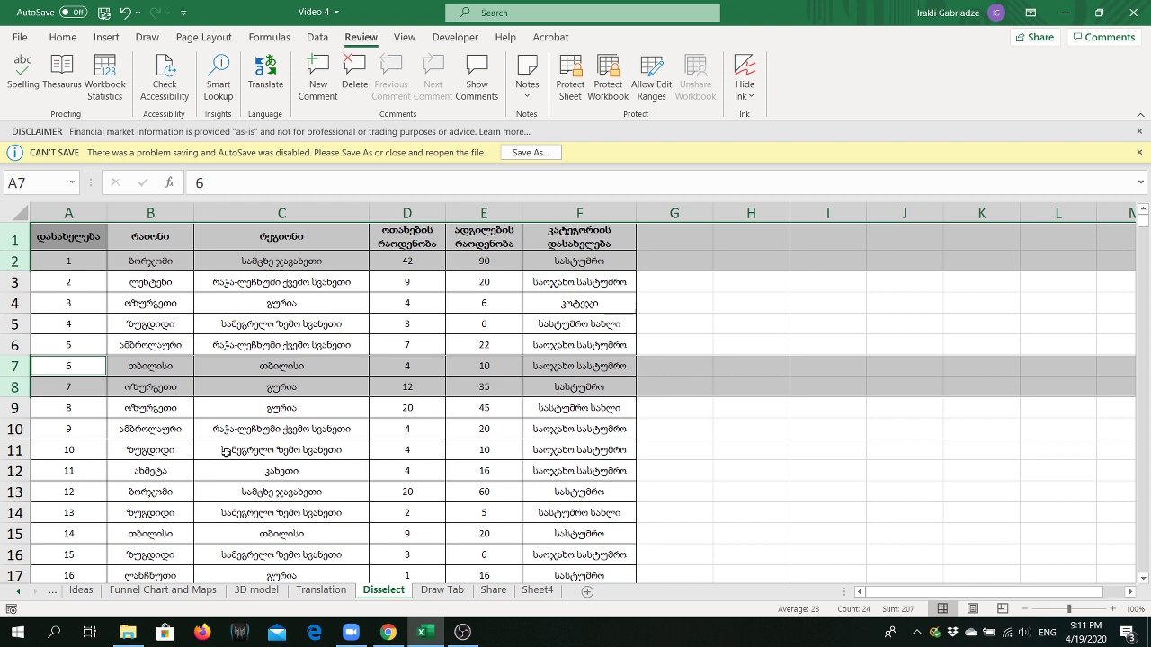
{"action": "left_click", "coordinate": [223, 432]}
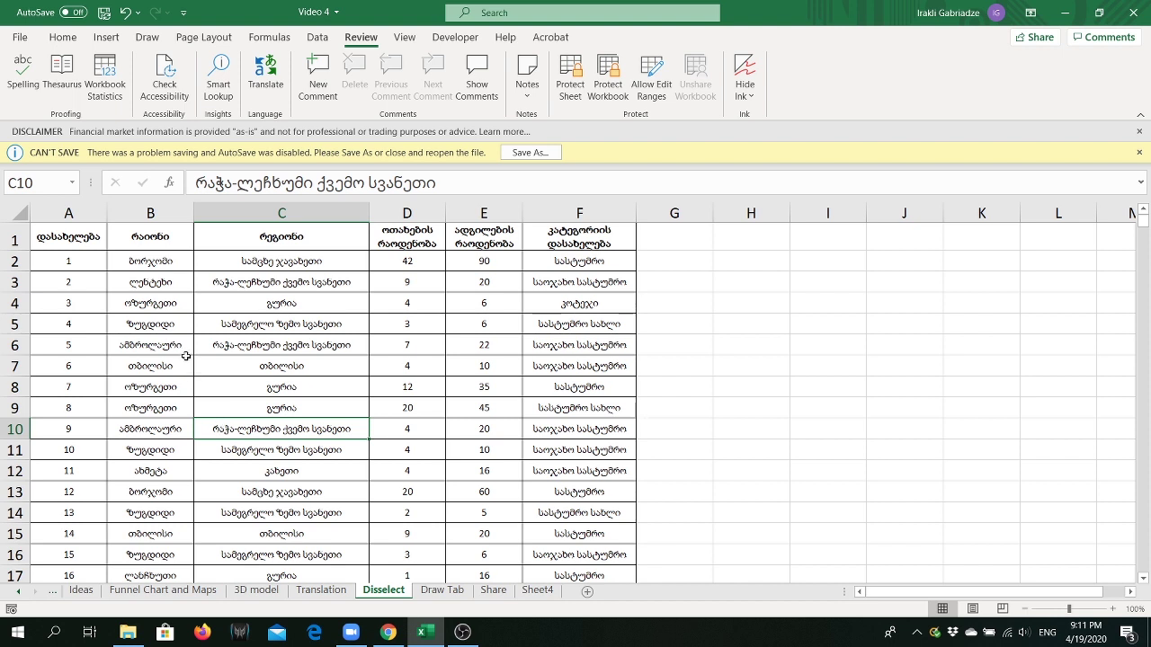
{"action": "left_click_drag", "start_coordinate": [14, 239], "coordinate": [15, 261]}
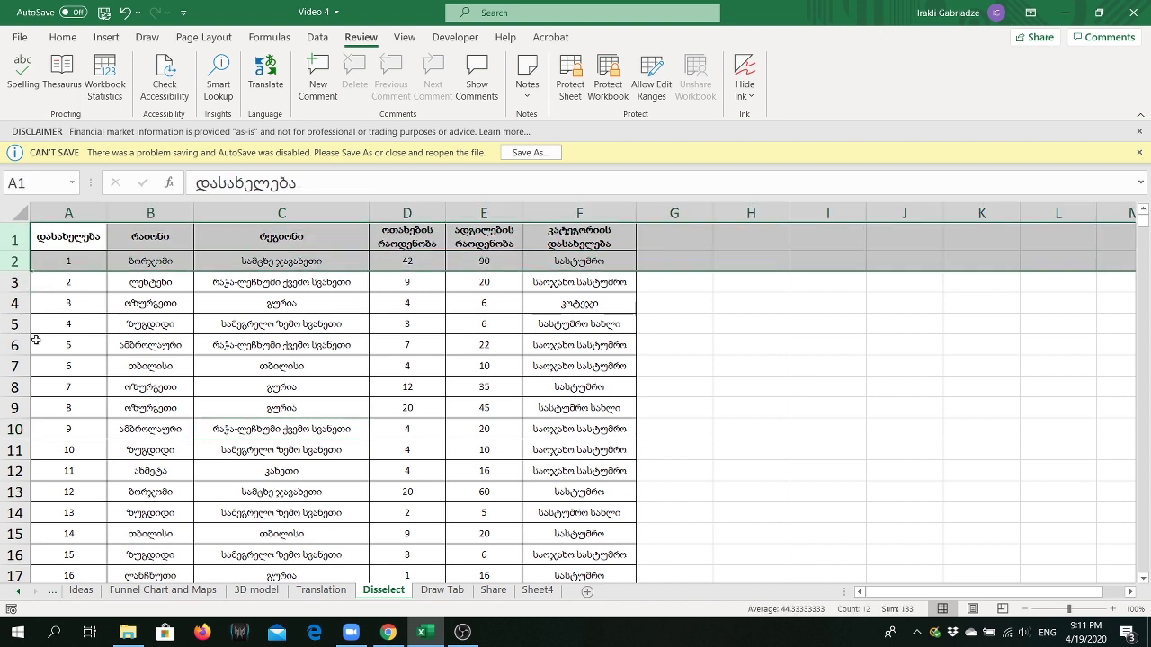
{"action": "left_click_drag", "start_coordinate": [15, 345], "coordinate": [14, 366], "text": "ctrl"}
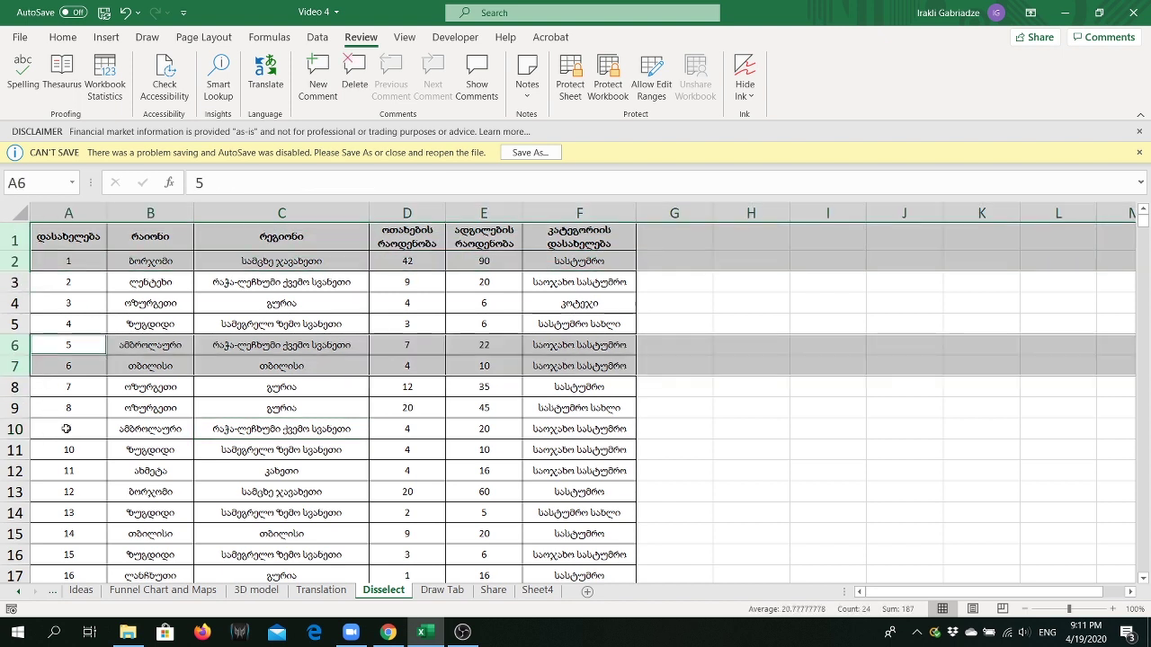
{"action": "left_click", "coordinate": [15, 366], "text": "ctrl"}
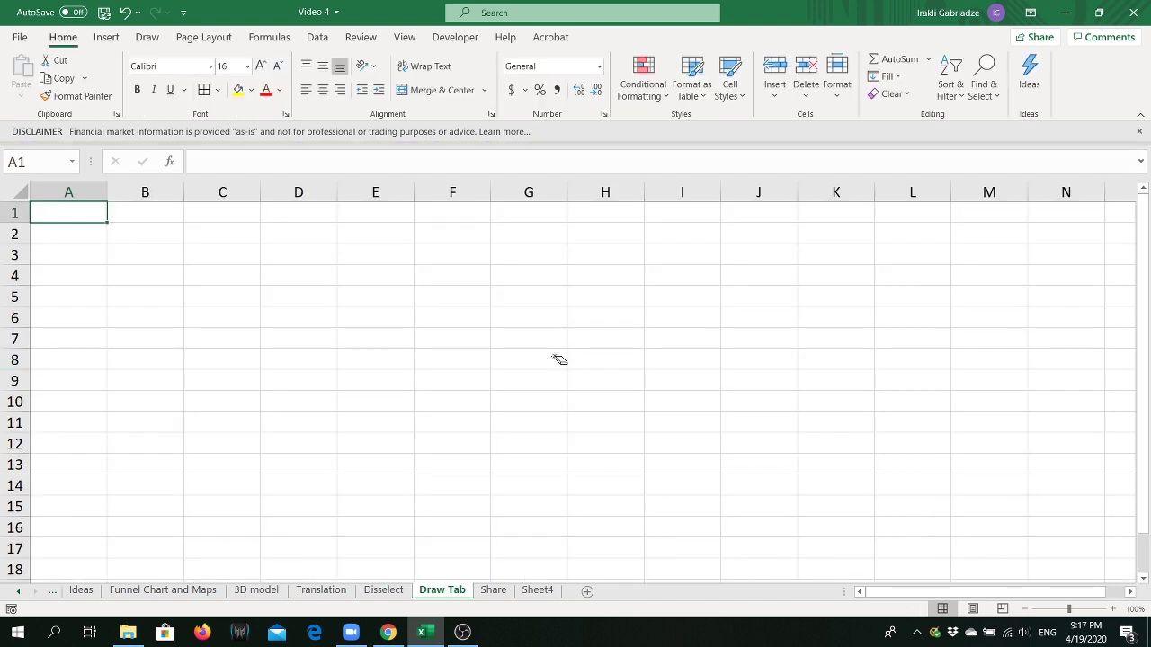
Handwrite (x + y)² in Ink to Math, close it without inserting, and open the File backstage.
{"action": "left_click", "coordinate": [147, 37]}
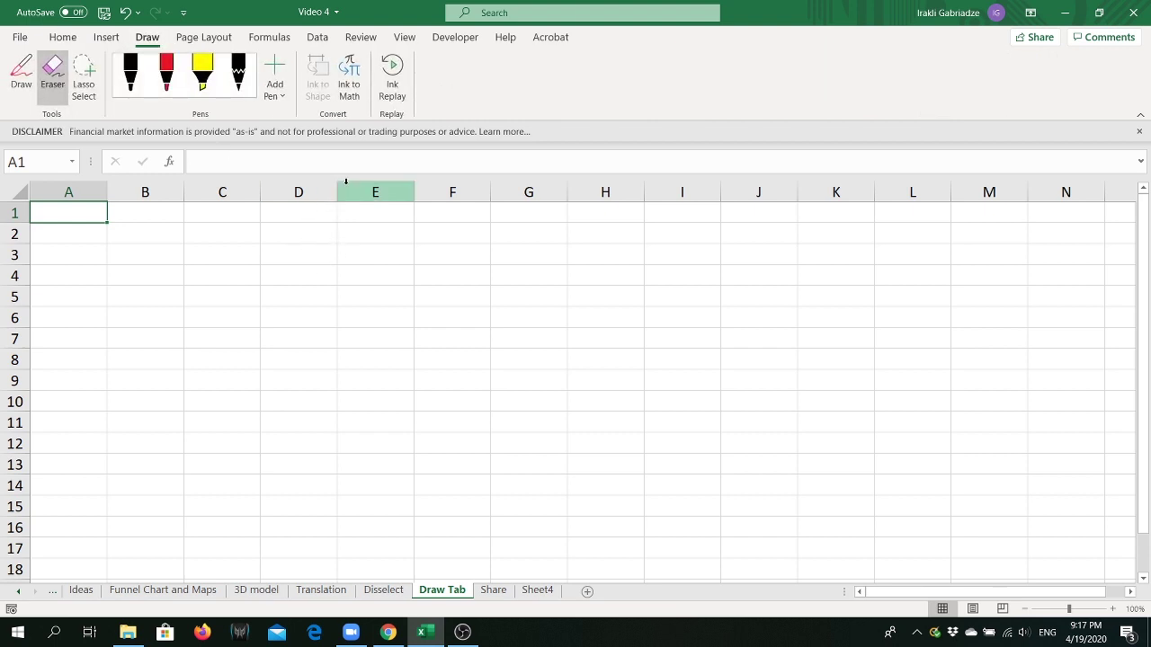
{"action": "left_click", "coordinate": [351, 83]}
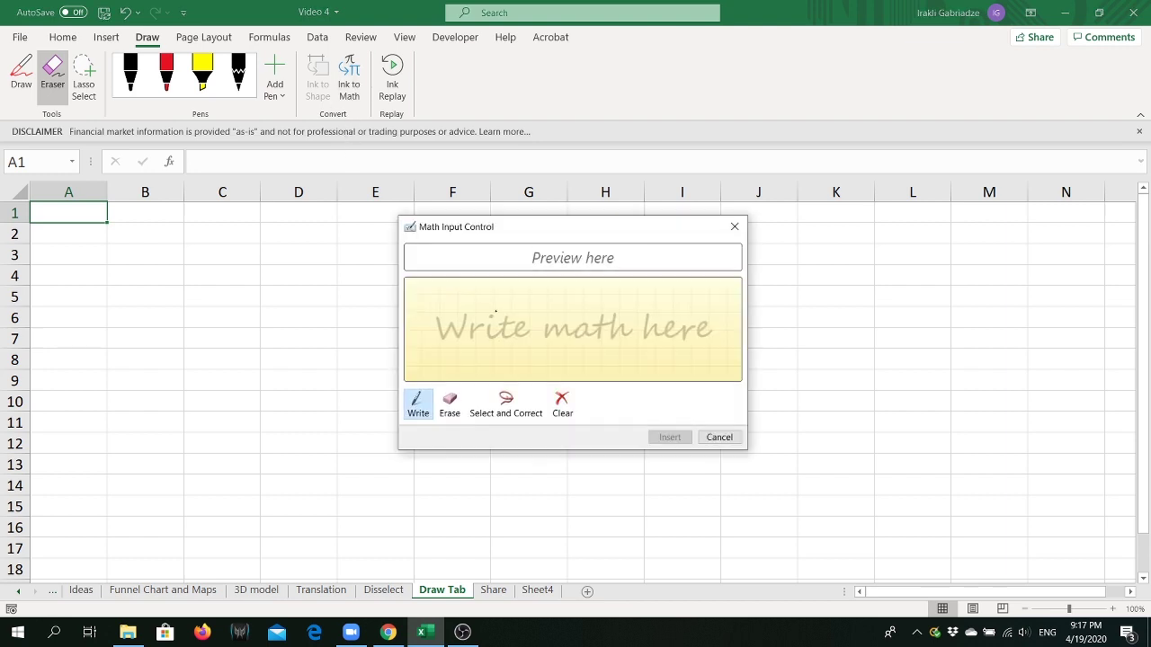
{"action": "mouse_move", "coordinate": [464, 302]}
{"action": "left_mouse_down"}
{"action": "mouse_move", "coordinate": [481, 344]}
{"action": "mouse_move", "coordinate": [518, 315]}
{"action": "mouse_move", "coordinate": [504, 338]}
{"action": "mouse_move", "coordinate": [569, 326]}
{"action": "mouse_move", "coordinate": [549, 338]}
{"action": "mouse_move", "coordinate": [614, 313]}
{"action": "mouse_move", "coordinate": [596, 340]}
{"action": "mouse_move", "coordinate": [625, 351]}
{"action": "left_mouse_up"}
{"action": "left_click_drag", "start_coordinate": [644, 294], "coordinate": [659, 314]}
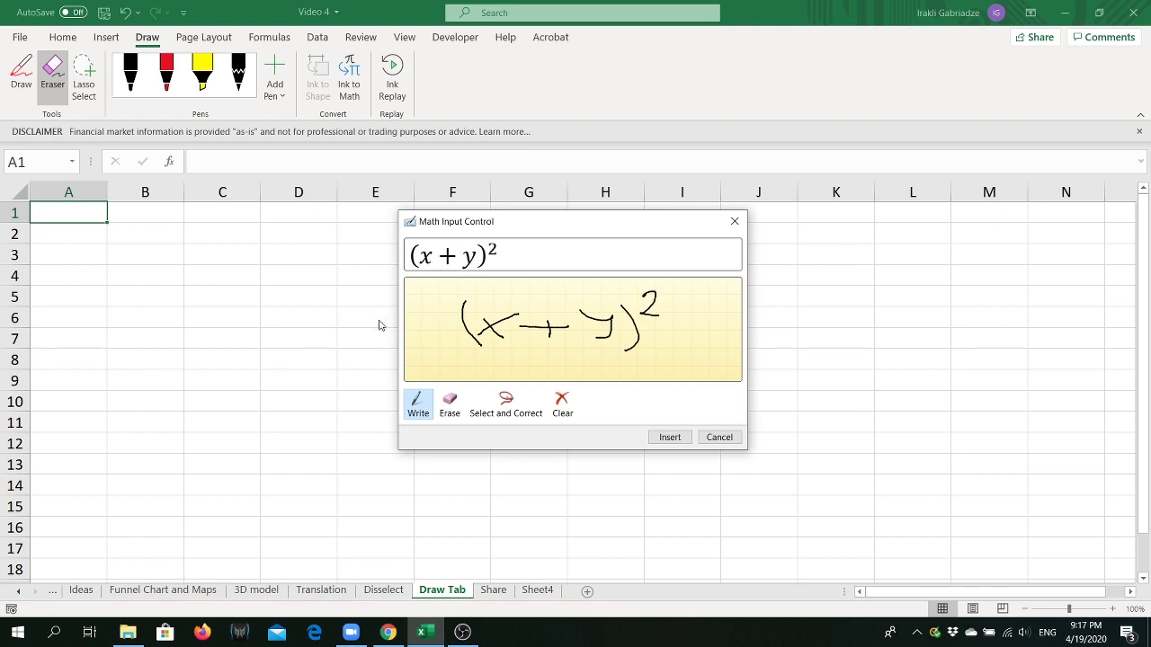
{"action": "left_click", "coordinate": [735, 222]}
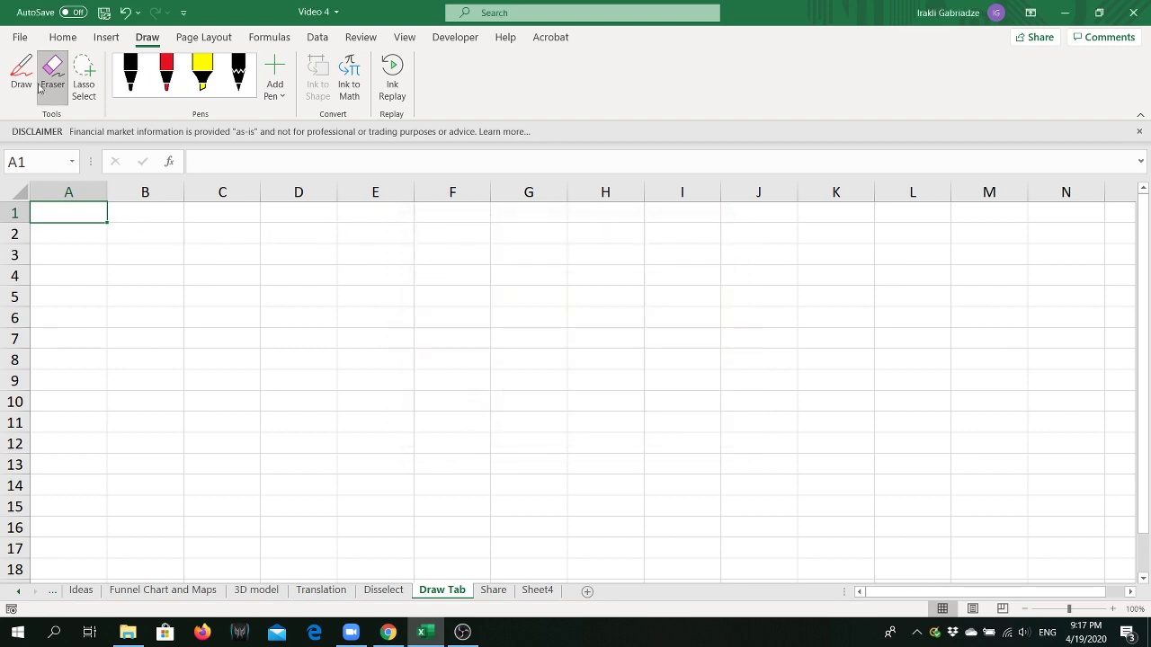
{"action": "left_click", "coordinate": [21, 39]}
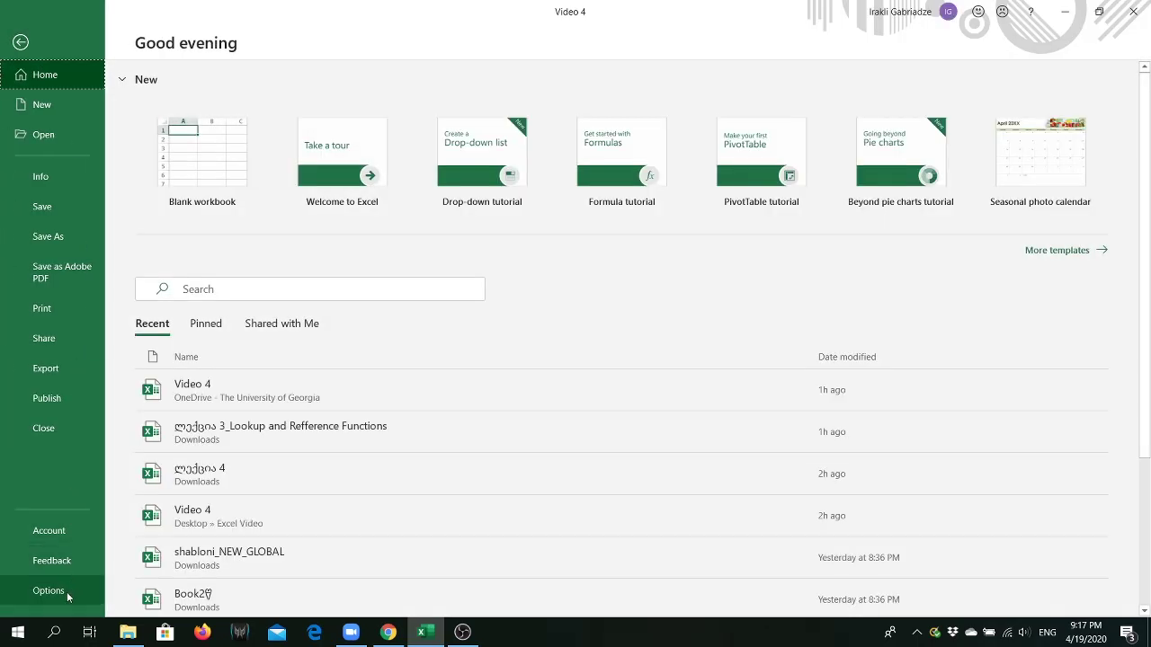
Open Excel Options on Customize Ribbon and collapse the Draw tab's groups.
{"action": "left_click", "coordinate": [34, 590]}
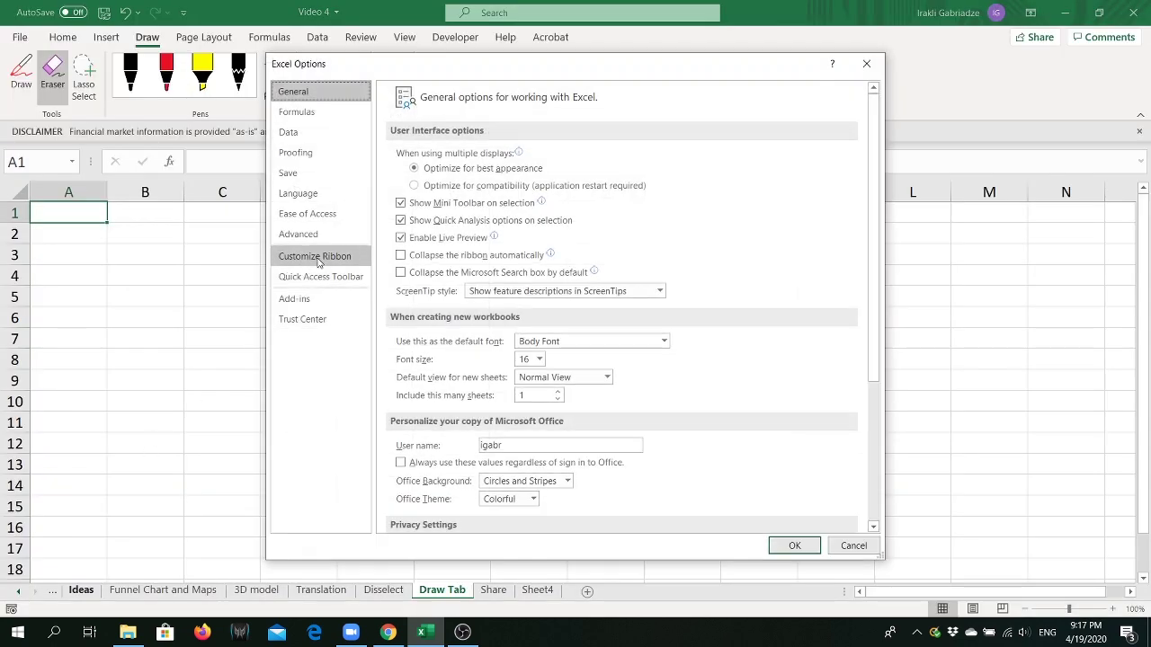
{"action": "left_click", "coordinate": [324, 258]}
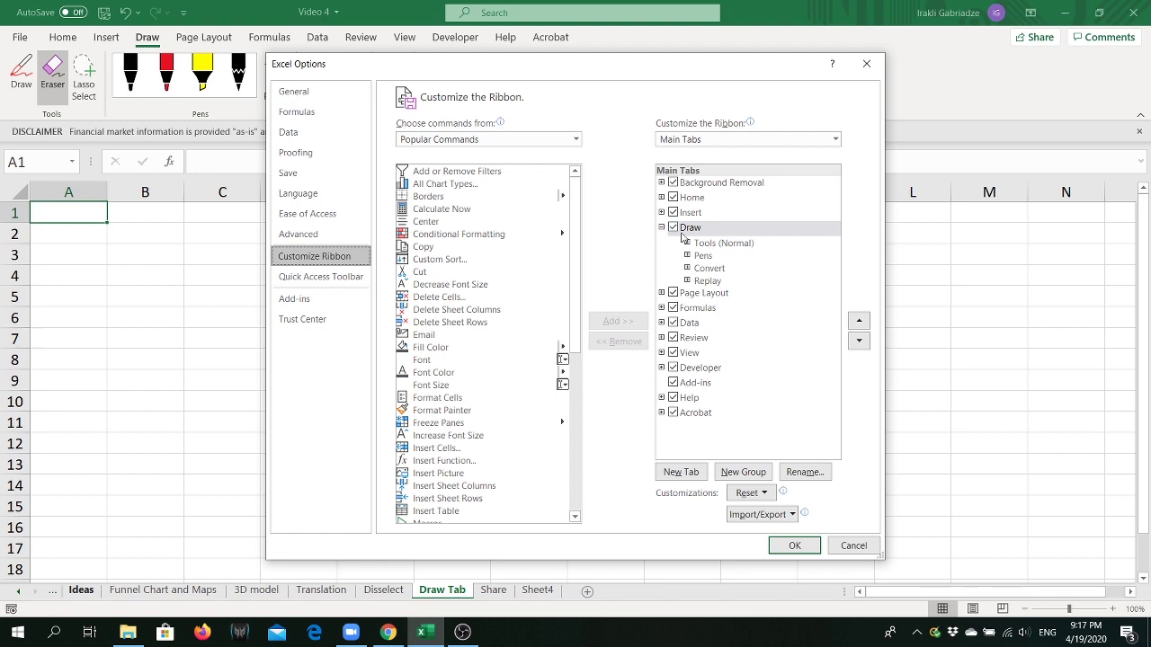
{"action": "double_click", "coordinate": [674, 228]}
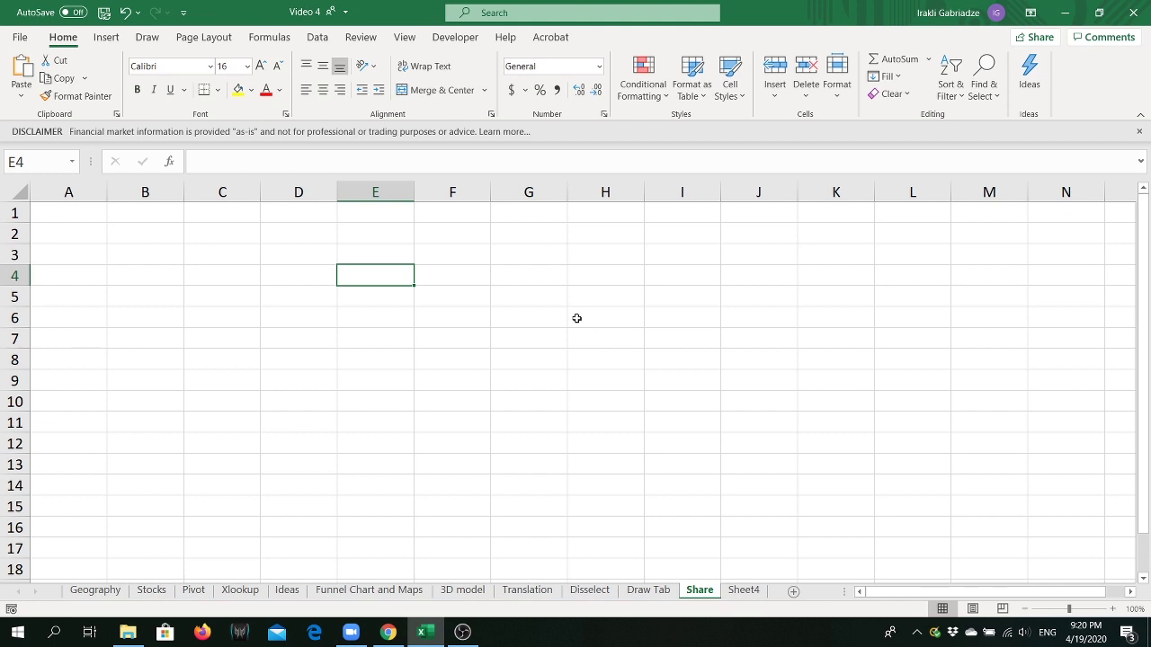
Copy an edit link to Video 4.xlsx, then subscribe to the YouTube channel.
{"action": "left_click", "coordinate": [1036, 37]}
{"action": "left_click", "coordinate": [535, 266]}
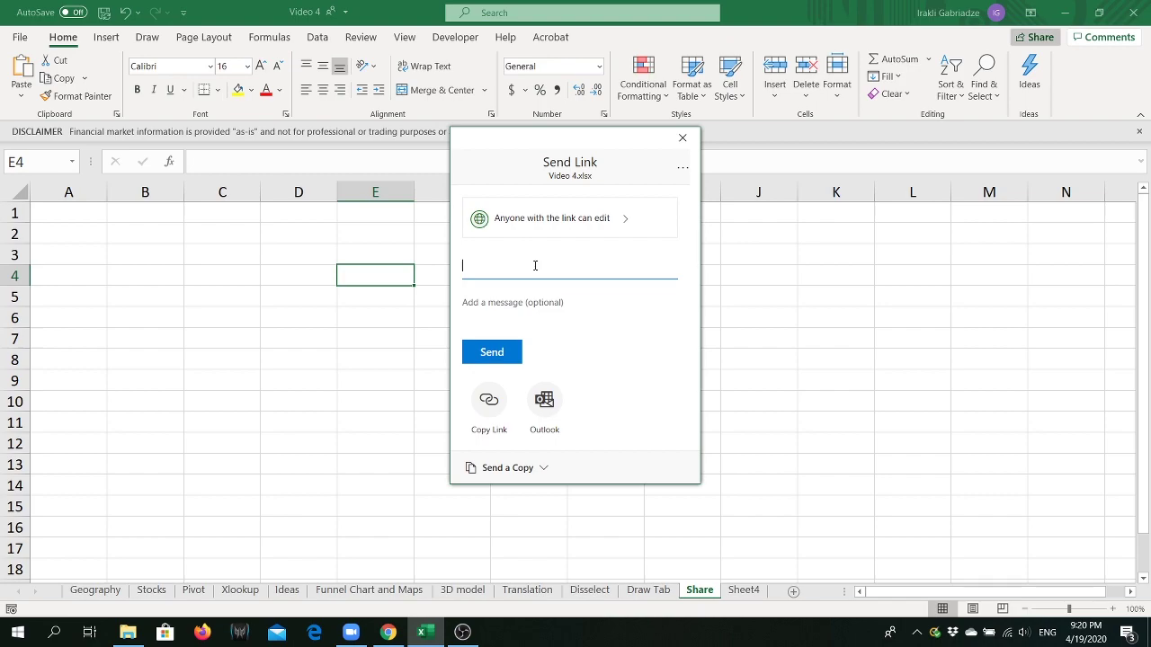
{"action": "left_click", "coordinate": [488, 402]}
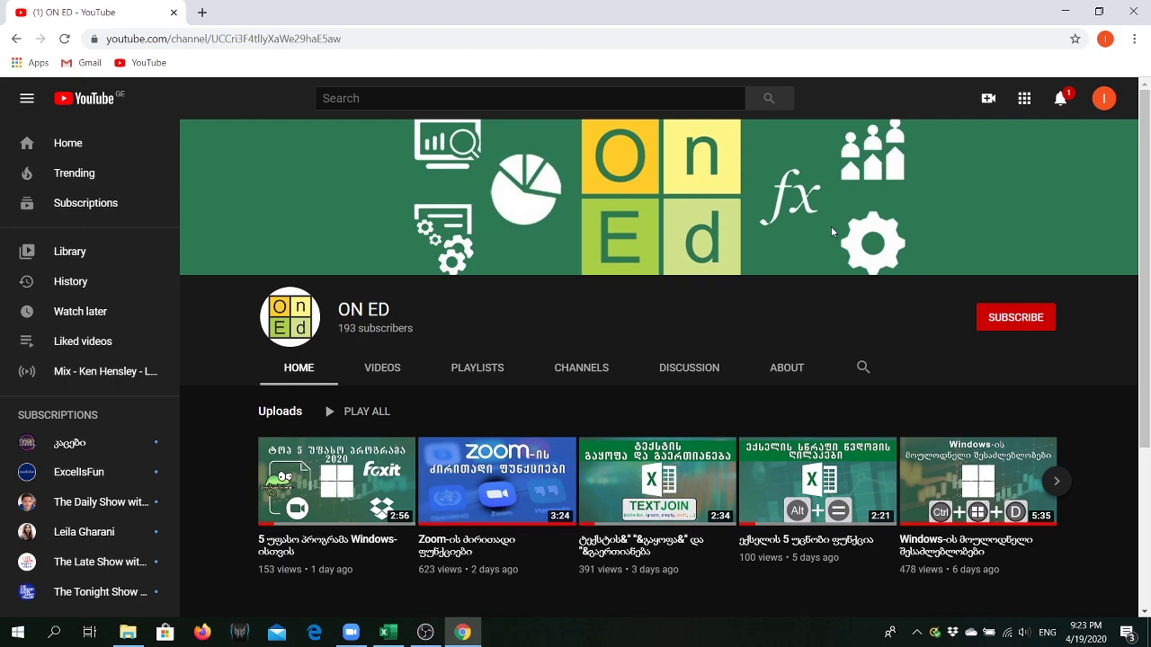
{"action": "left_click", "coordinate": [1016, 318]}
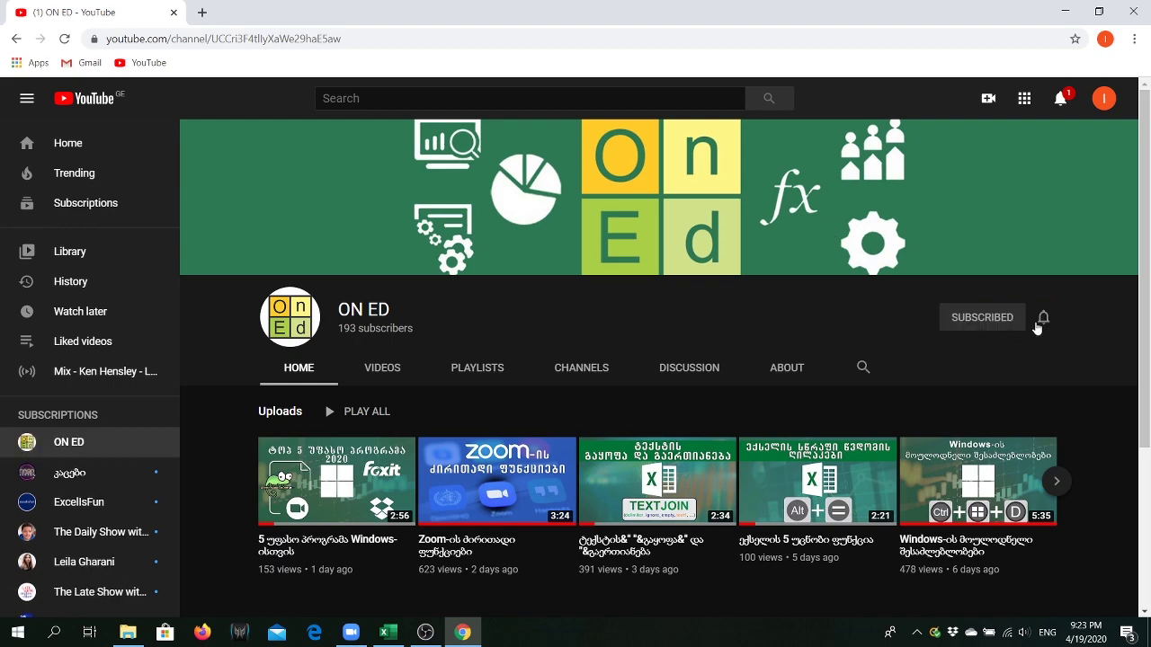
{"action": "left_click", "coordinate": [1043, 318]}
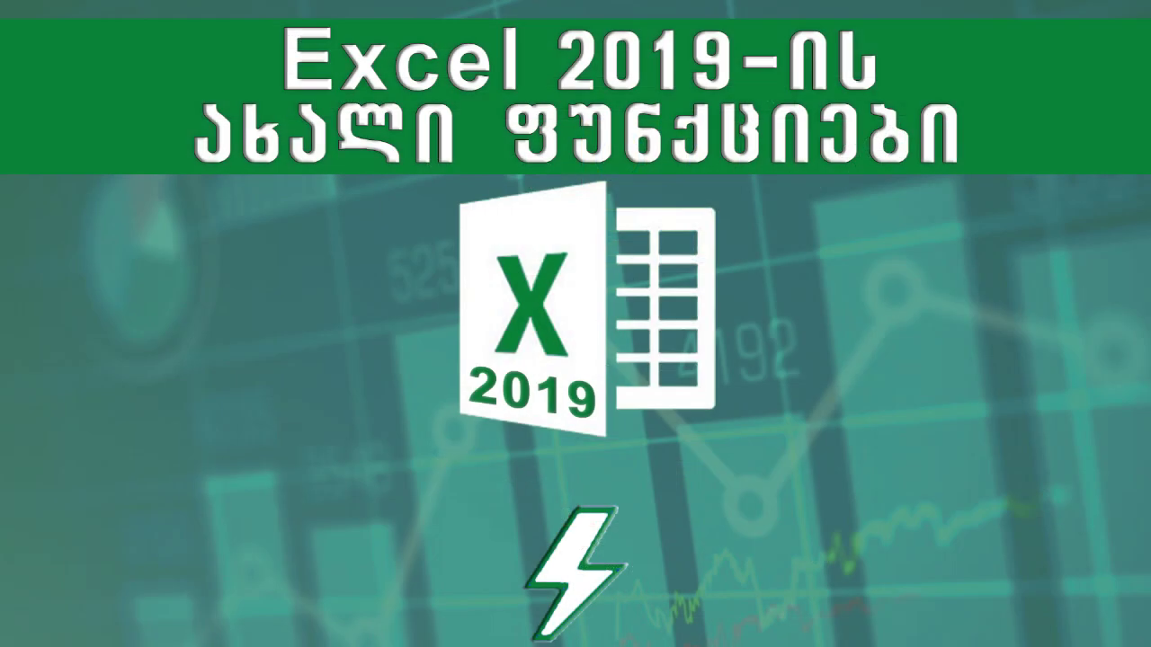